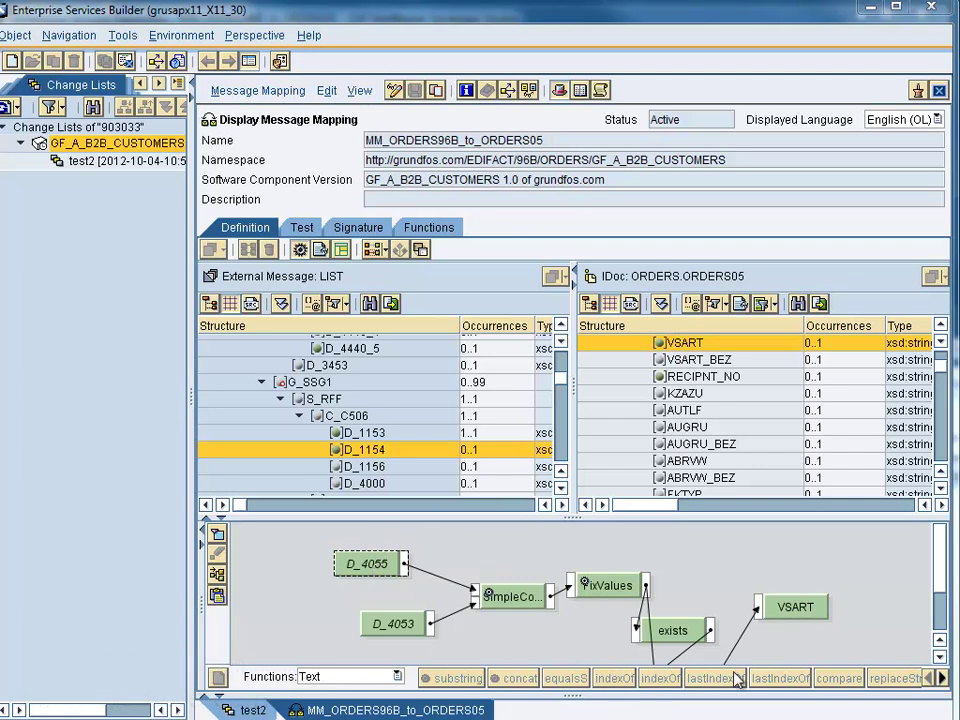
- Check the context options of the D_4055 source field in the VSART mapping and browse the start of the ORDERS05 target structure
{"action": "right_click", "coordinate": [361, 580]}
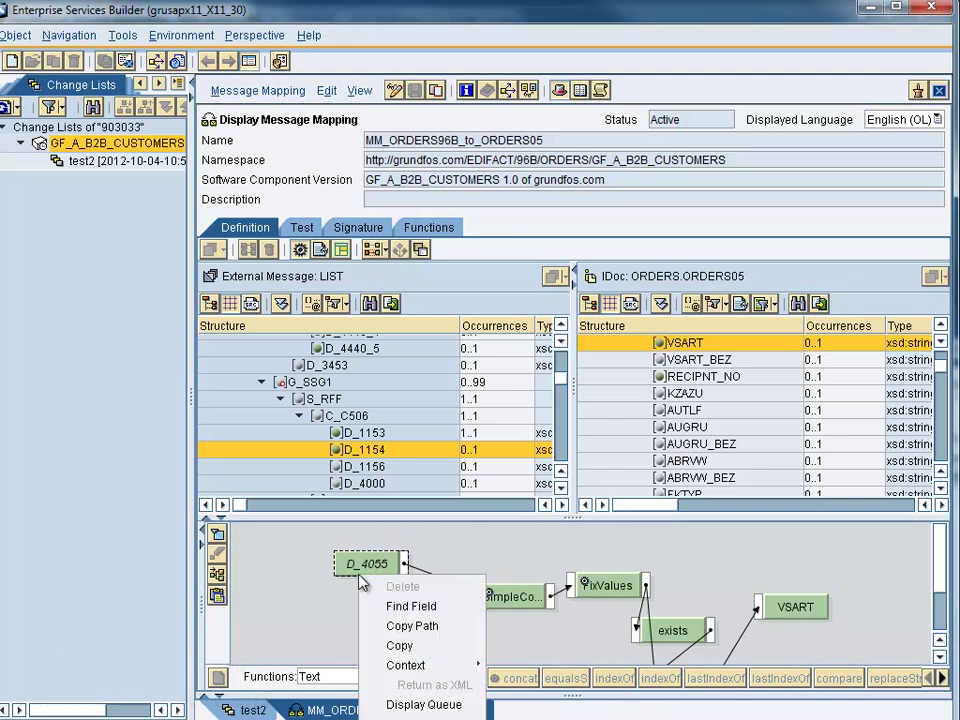
{"action": "mouse_move", "coordinate": [440, 665]}
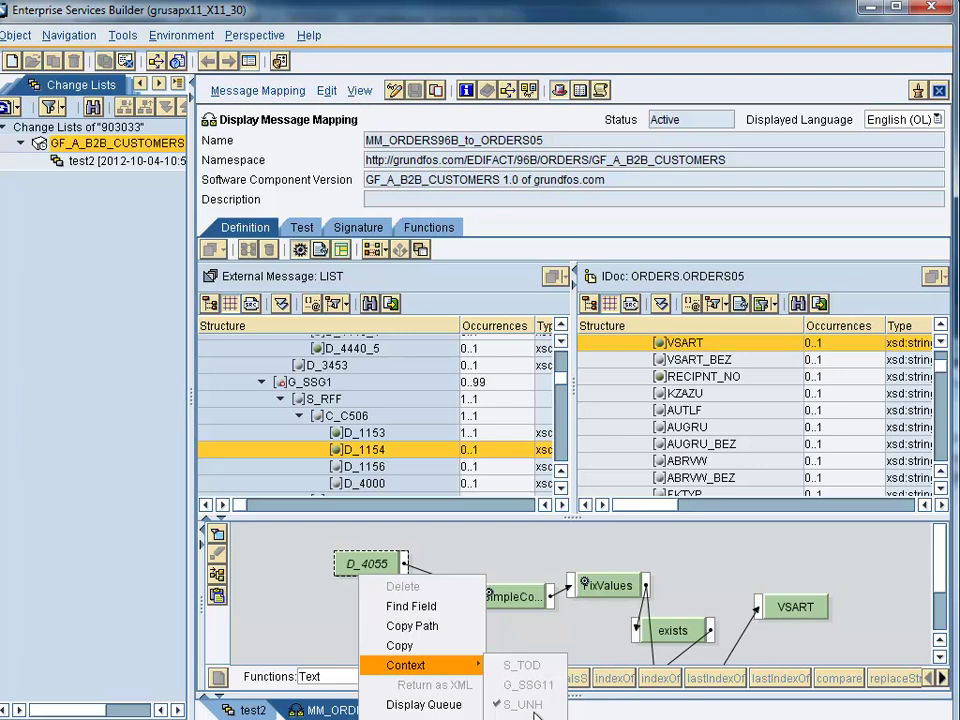
{"action": "scroll", "coordinate": [940, 340], "scroll_direction": "up", "scroll_amount": 7}
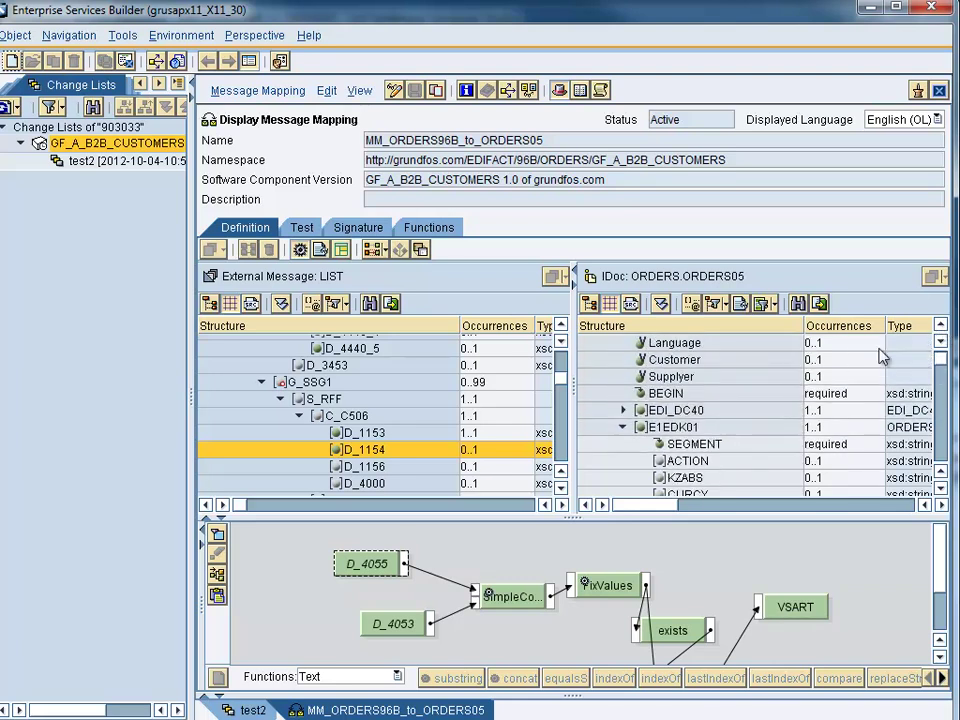
{"action": "left_click", "coordinate": [623, 411]}
{"action": "left_click", "coordinate": [671, 446]}
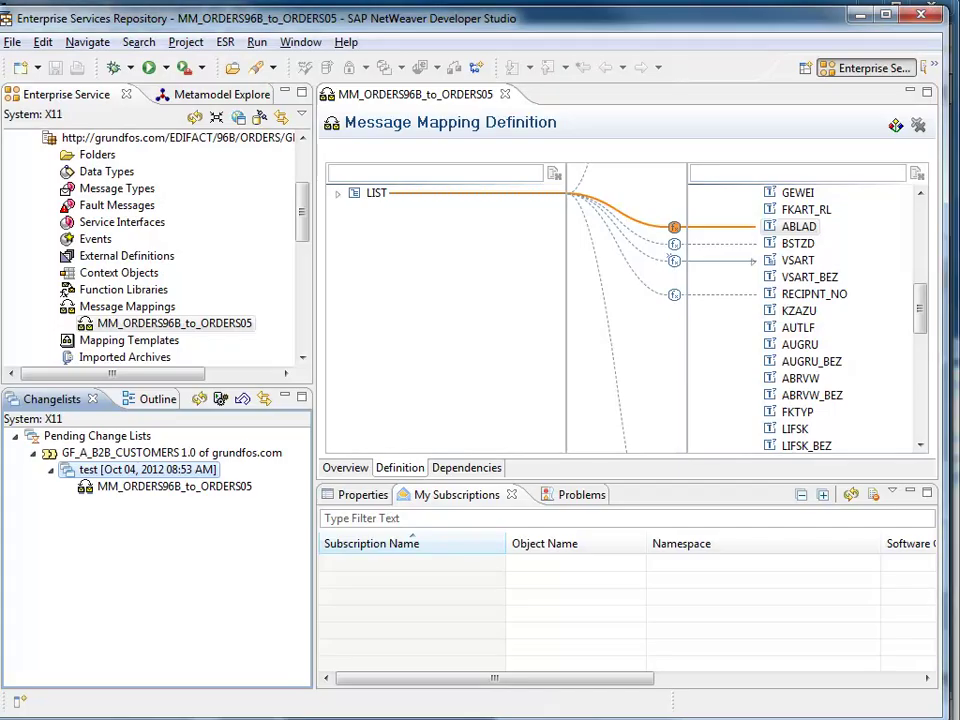
- In SAP NetWeaver Developer Studio, refresh the changelists and reopen the message mapping MM_ORDERS96B_to_ORDERS05 after closing its old editor
{"action": "left_click", "coordinate": [505, 94]}
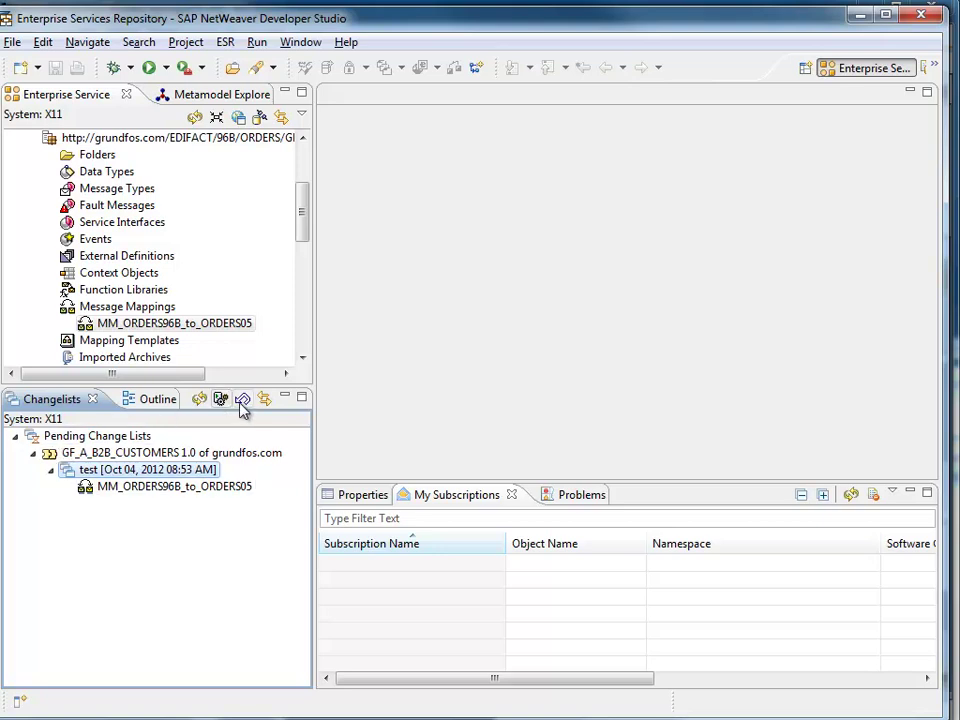
{"action": "left_click", "coordinate": [201, 403]}
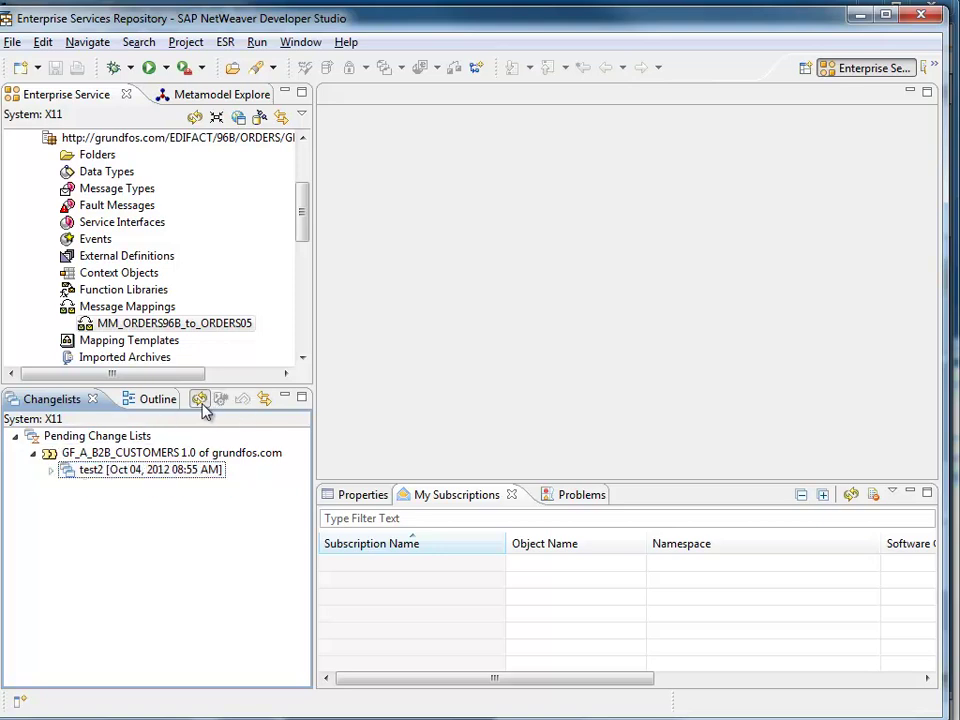
{"action": "left_click", "coordinate": [172, 323]}
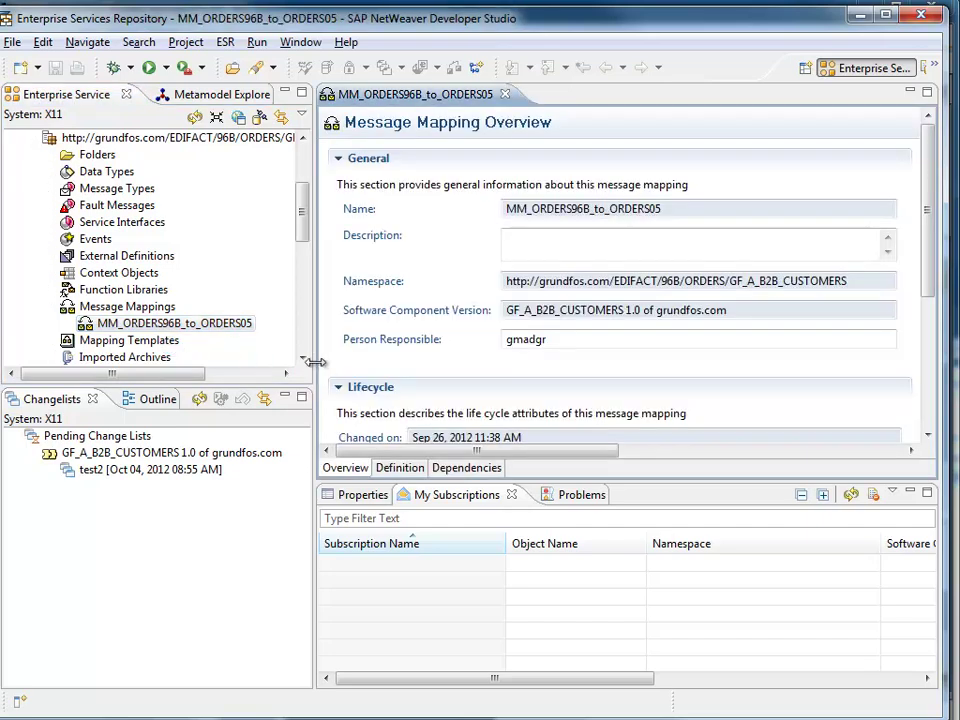
- Widen the editor area and review the general, lifecycle and documentation details in the message mapping overview
{"action": "left_click_drag", "start_coordinate": [313, 362], "coordinate": [208, 345]}
{"action": "scroll", "coordinate": [649, 285], "scroll_direction": "down", "scroll_amount": 3}
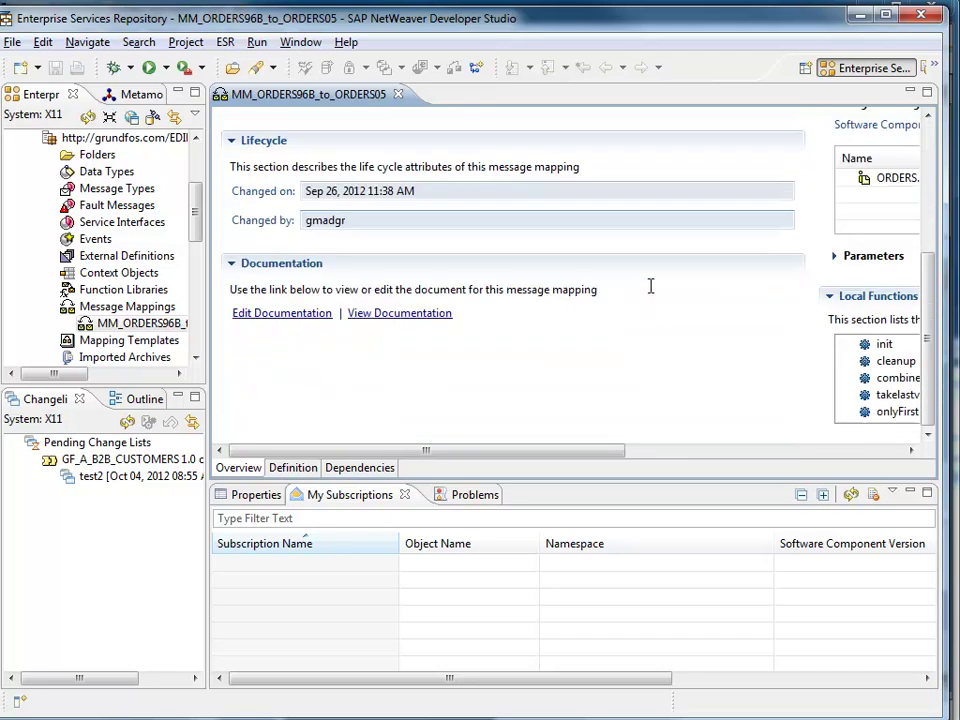
{"action": "scroll", "coordinate": [430, 402], "scroll_direction": "up", "scroll_amount": 3}
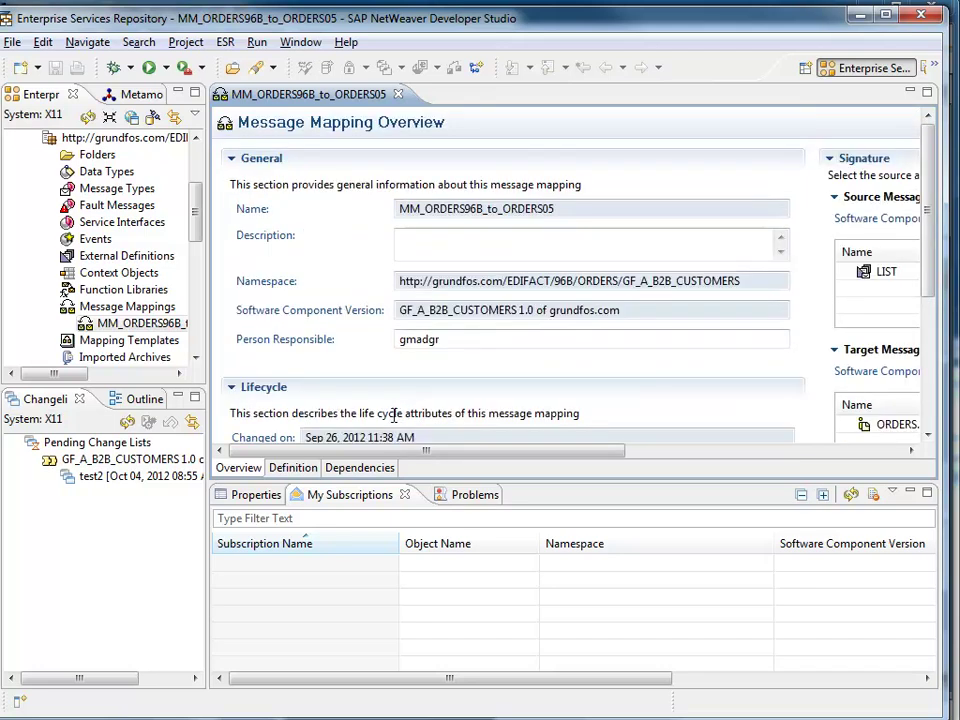
- Show the mapping definition with the ORDERS05 and IDOC target nodes expanded and enlarge the editor area vertically
{"action": "left_click", "coordinate": [300, 468]}
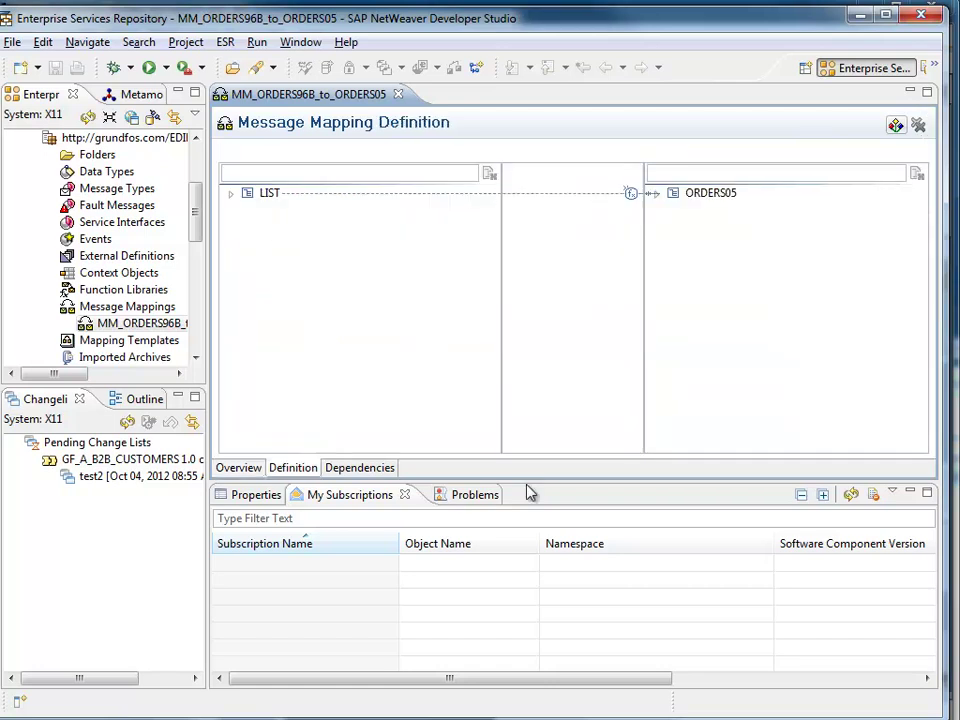
{"action": "left_click", "coordinate": [655, 193]}
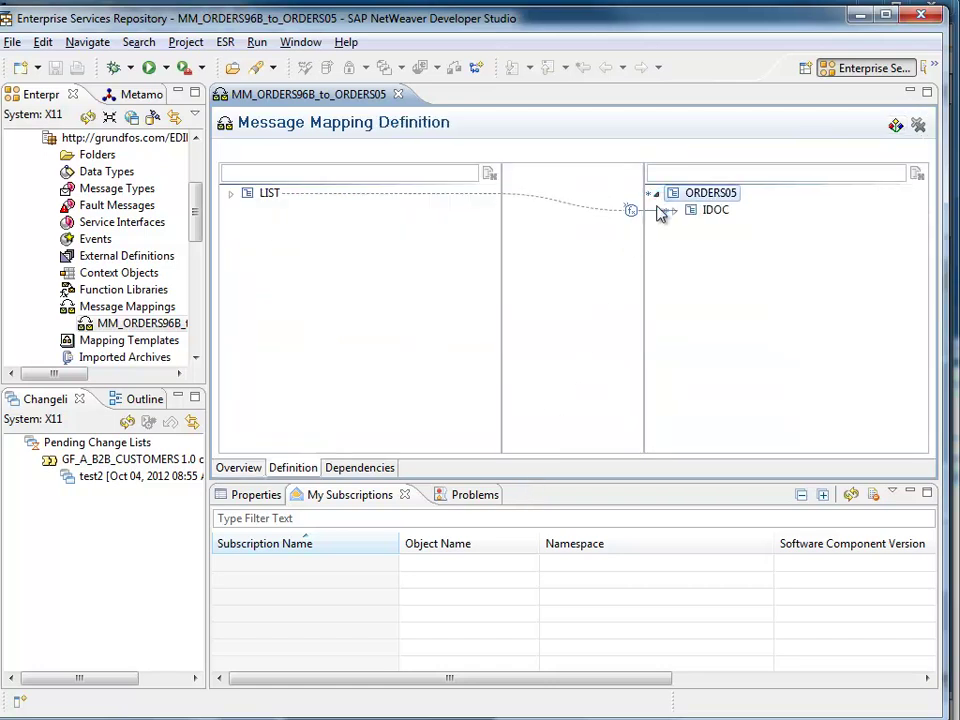
{"action": "left_click", "coordinate": [672, 212]}
{"action": "scroll", "coordinate": [589, 446], "scroll_direction": "down", "scroll_amount": 1}
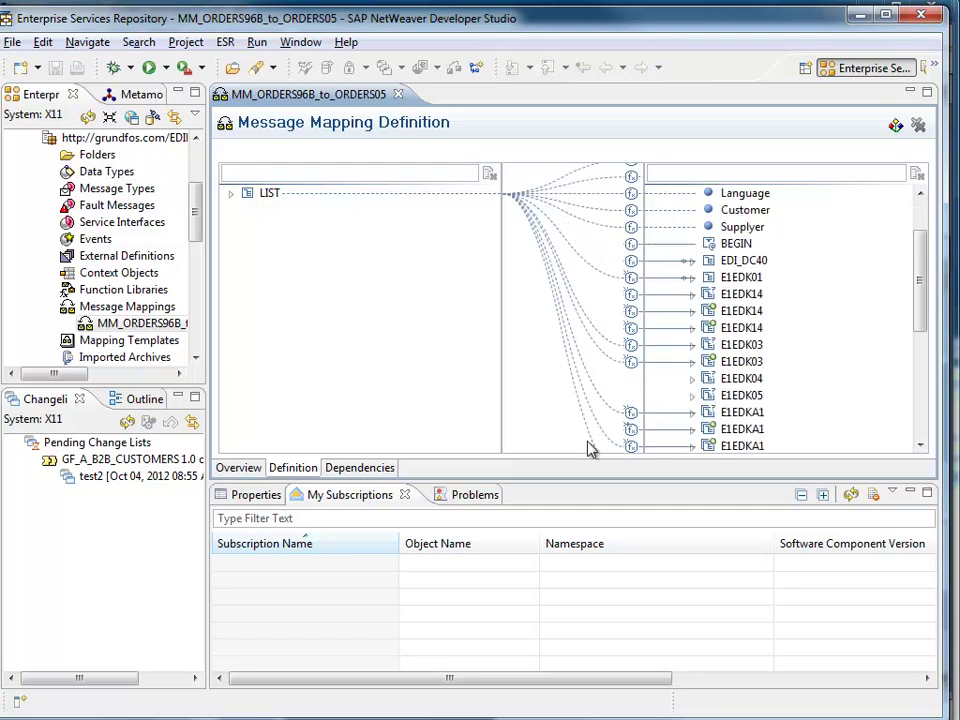
{"action": "left_click_drag", "start_coordinate": [563, 482], "coordinate": [568, 575]}
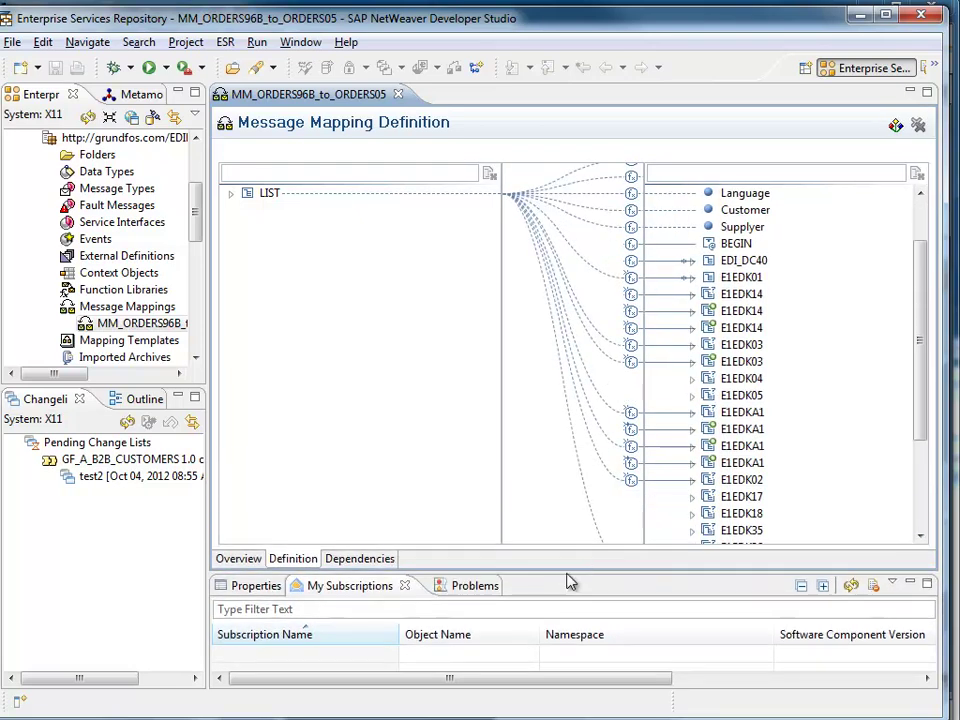
- Review the fields of the EDI_DC40 target segment, then expand the E1EDK01 segment in its place
{"action": "left_click", "coordinate": [690, 262]}
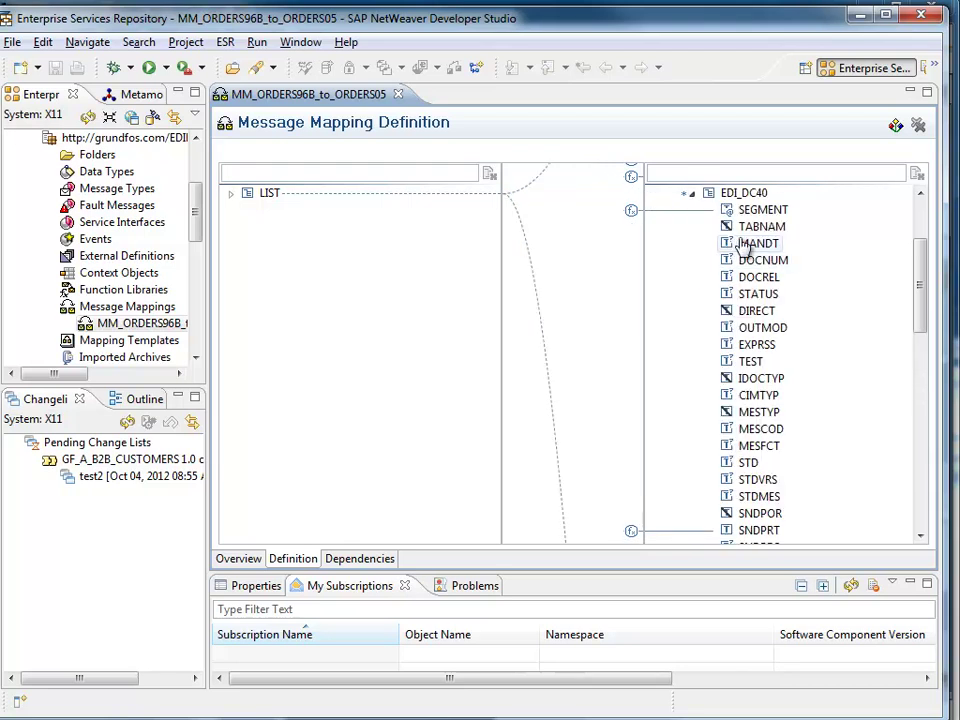
{"action": "left_click", "coordinate": [694, 195]}
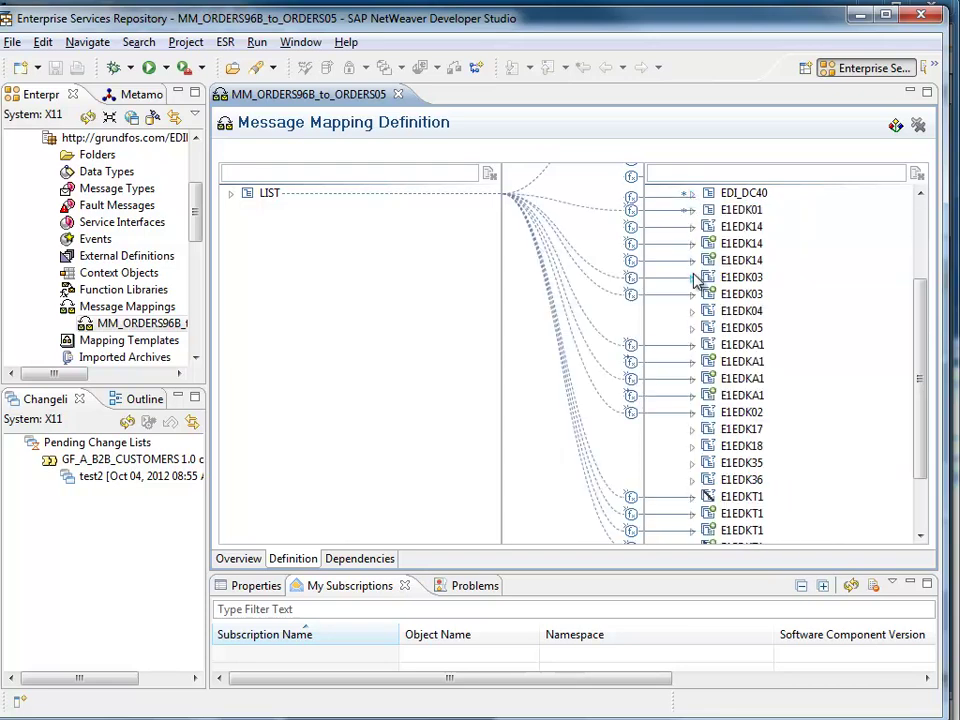
{"action": "left_click", "coordinate": [691, 210]}
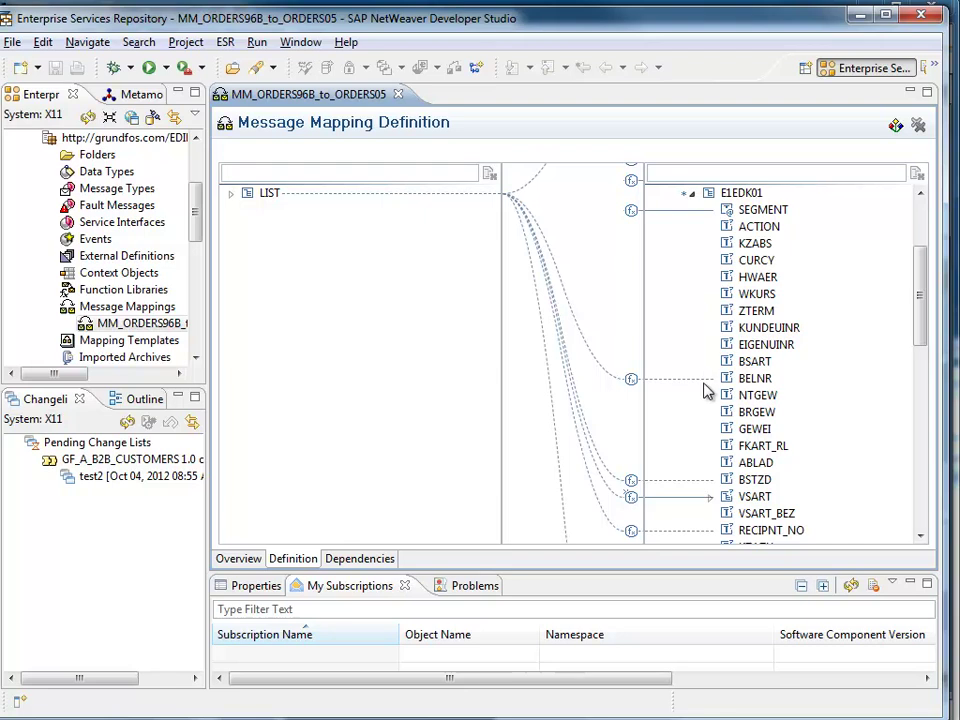
- Examine the mapping expression of the VSART field under E1EDK01, including its use of VSART_var1, and close it unchanged
{"action": "double_click", "coordinate": [741, 497]}
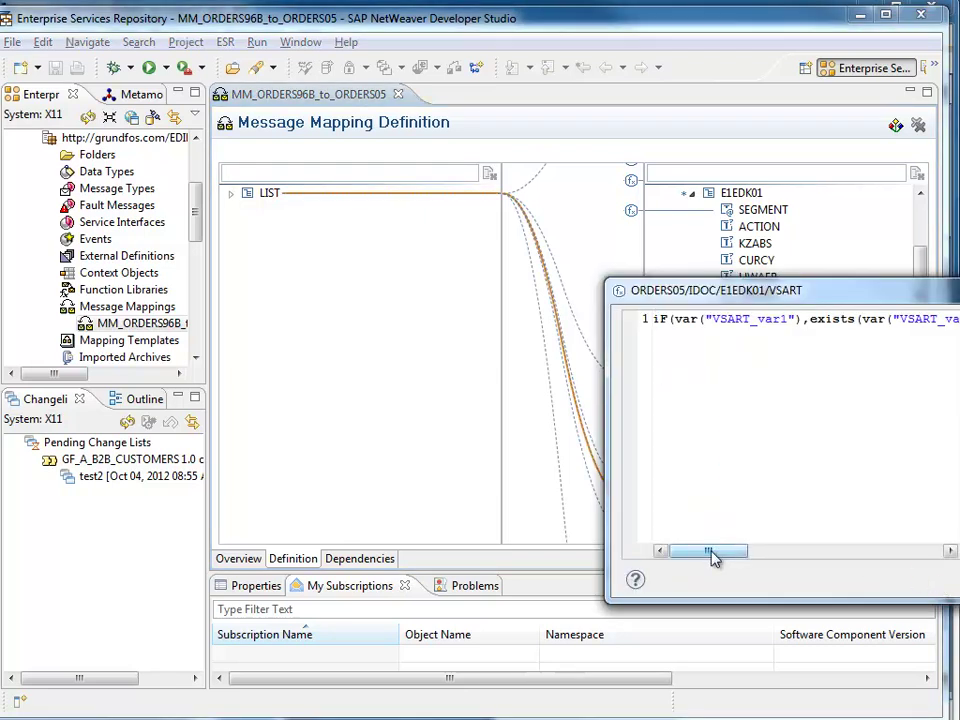
{"action": "left_click_drag", "start_coordinate": [712, 319], "coordinate": [790, 319]}
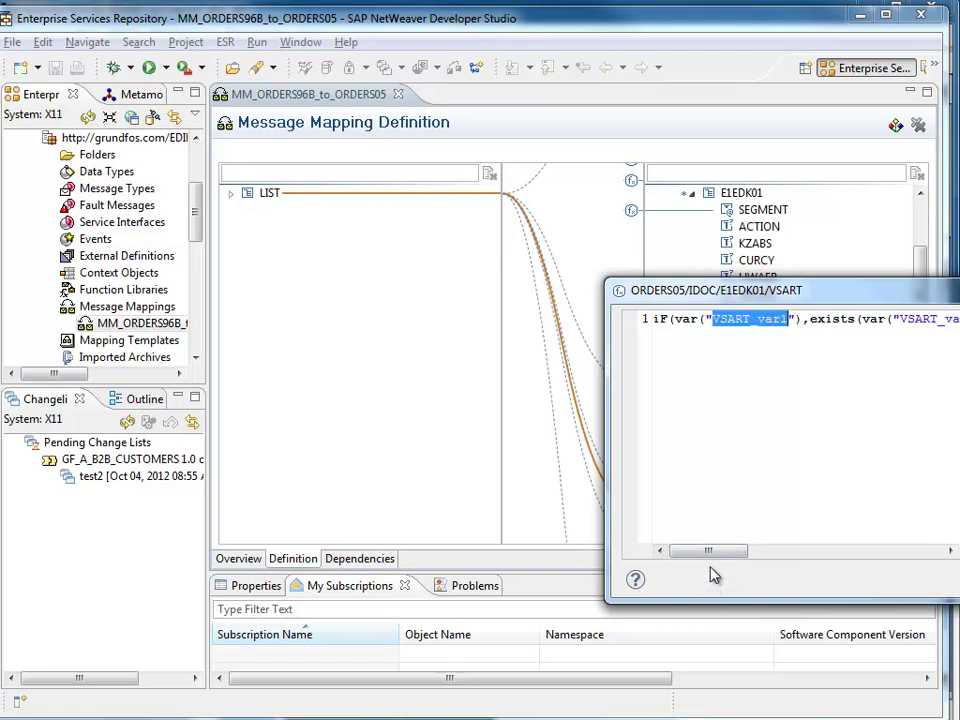
{"action": "left_click_drag", "start_coordinate": [712, 558], "coordinate": [873, 553]}
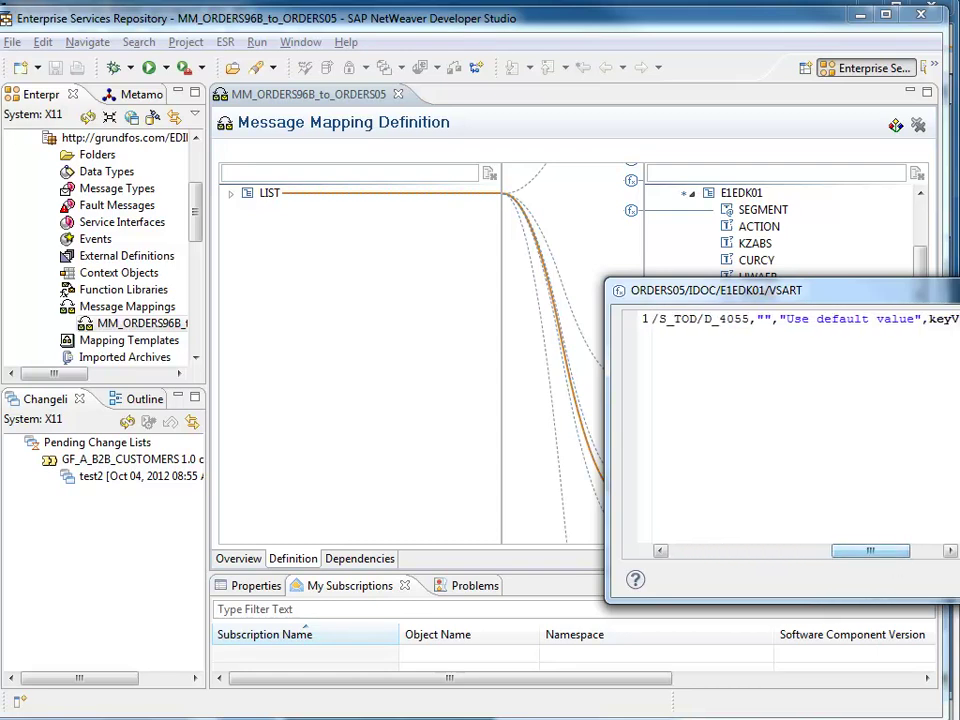
{"action": "key", "text": "Escape"}
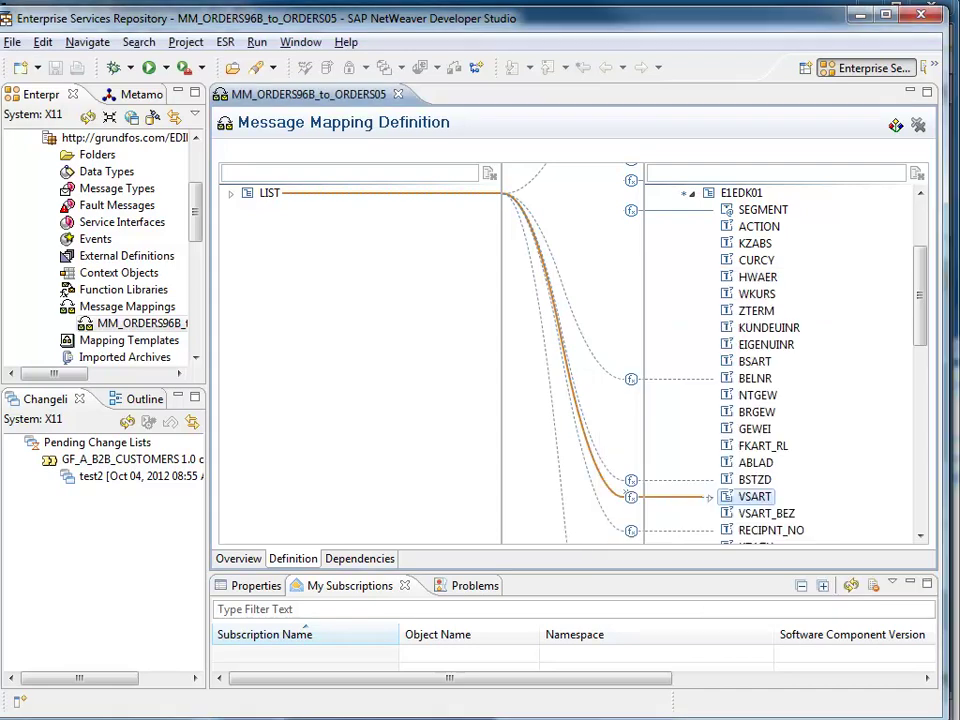
- Expand VSART and read through the FixValues expression of its variable VSART_var1, including the key values
{"action": "left_click", "coordinate": [710, 497]}
{"action": "double_click", "coordinate": [772, 514]}
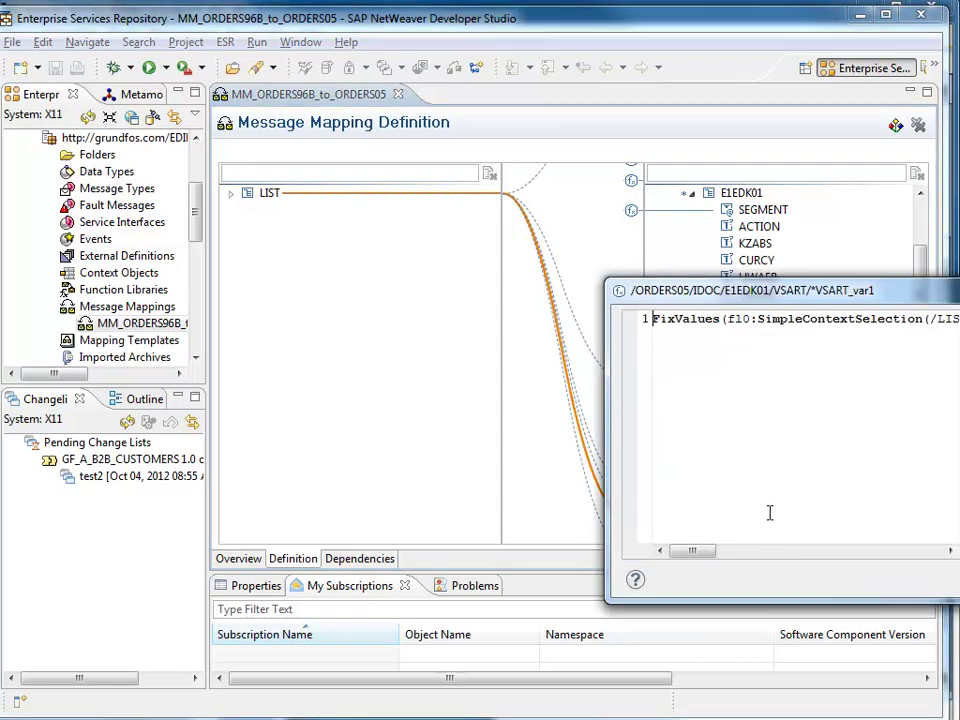
{"action": "left_click_drag", "start_coordinate": [686, 556], "coordinate": [818, 562]}
{"action": "left_click_drag", "start_coordinate": [753, 558], "coordinate": [903, 556]}
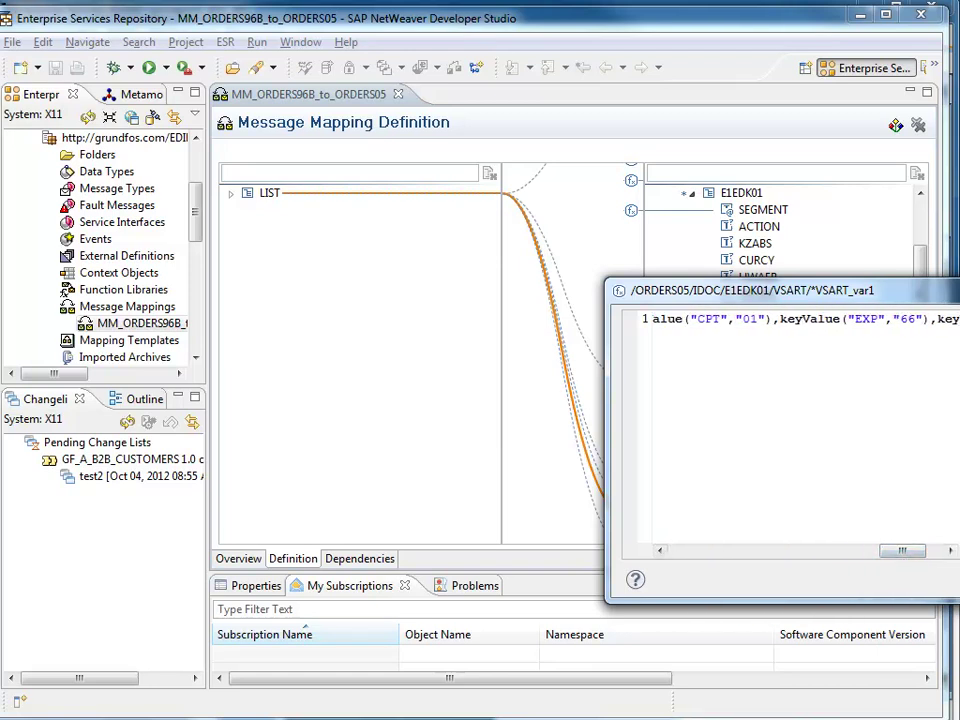
{"action": "key", "text": "Escape"}
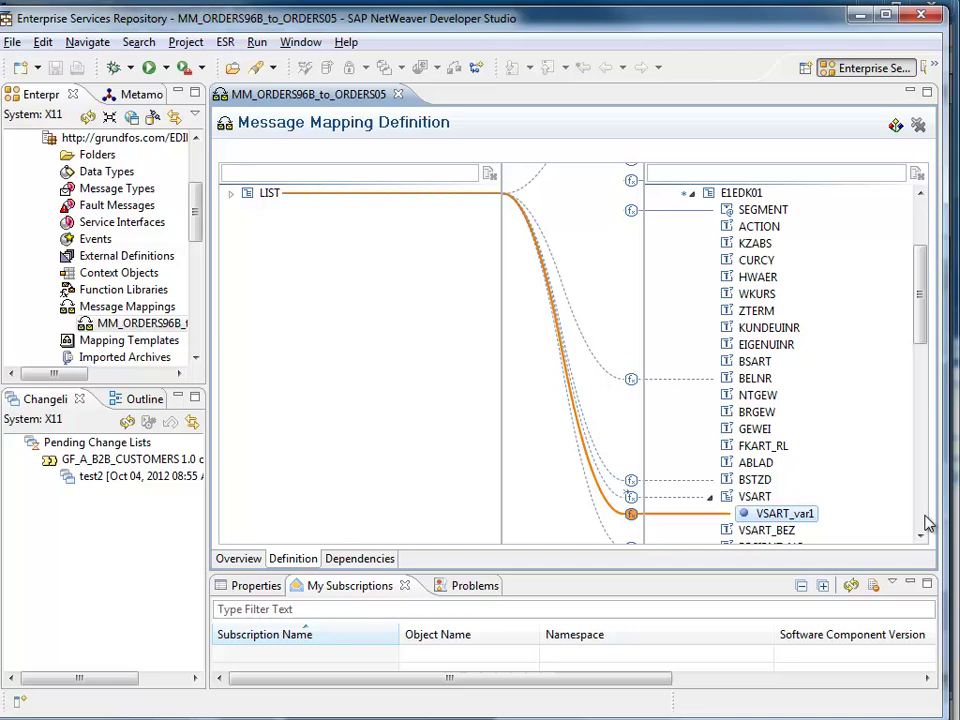
- Open the mapping expression of the ABLAD field and insert the Text function concat followed by an opening parenthesis
{"action": "double_click", "coordinate": [741, 468]}
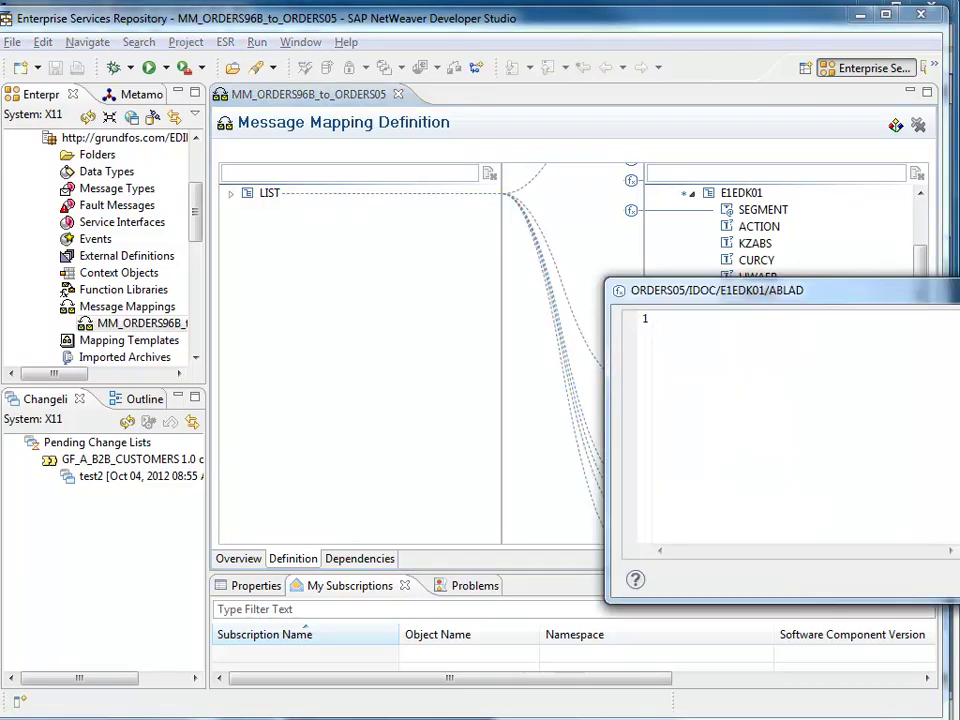
{"action": "left_click_drag", "start_coordinate": [955, 290], "coordinate": [647, 285]}
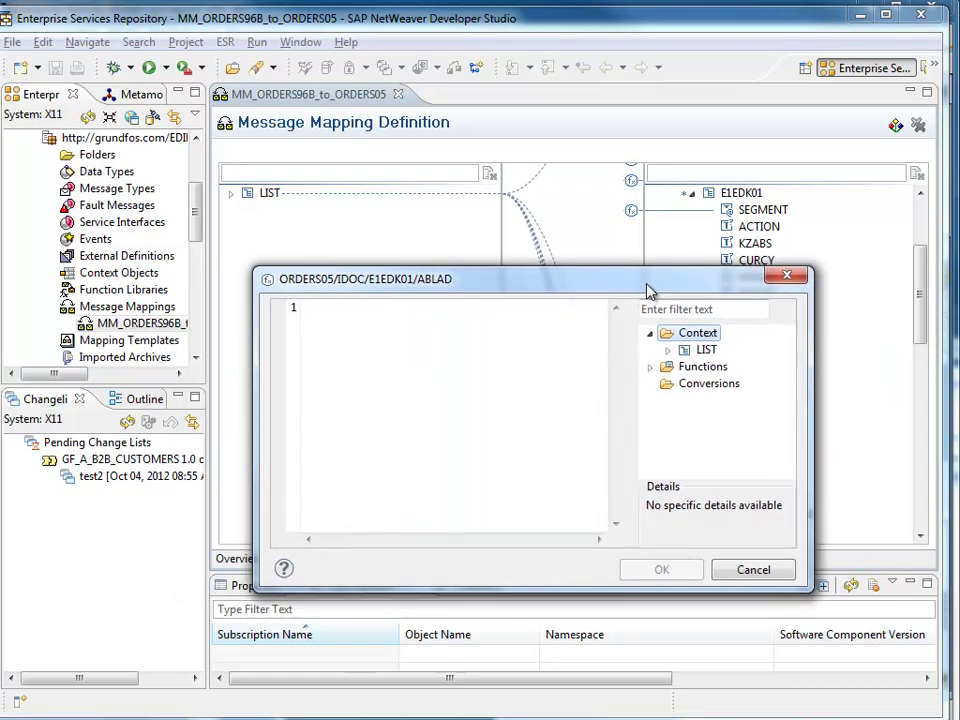
{"action": "left_click", "coordinate": [669, 348]}
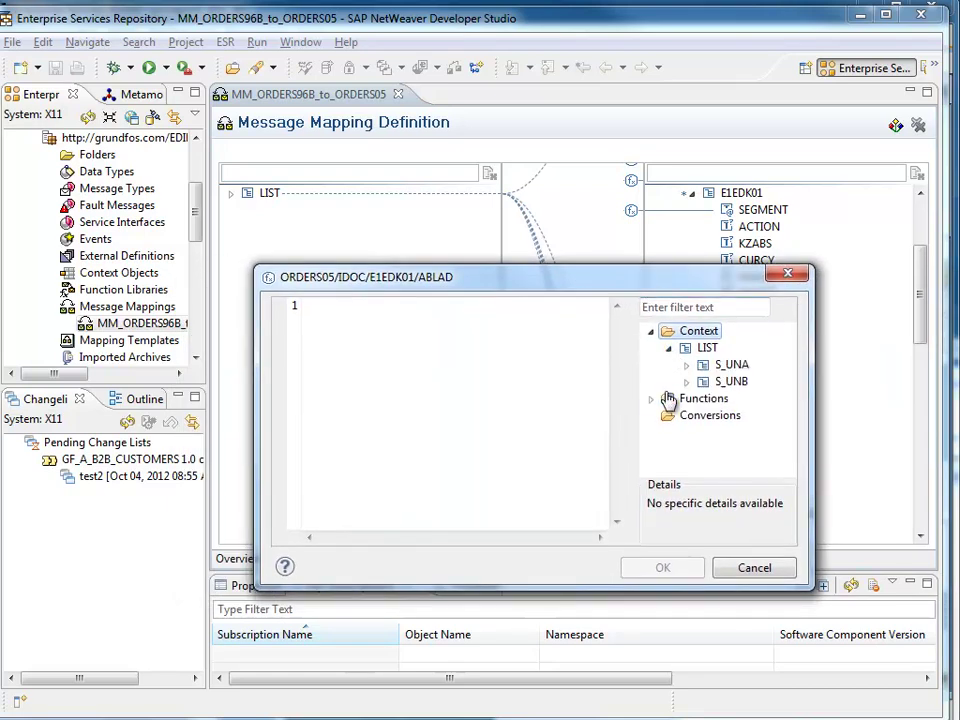
{"action": "left_click", "coordinate": [655, 400]}
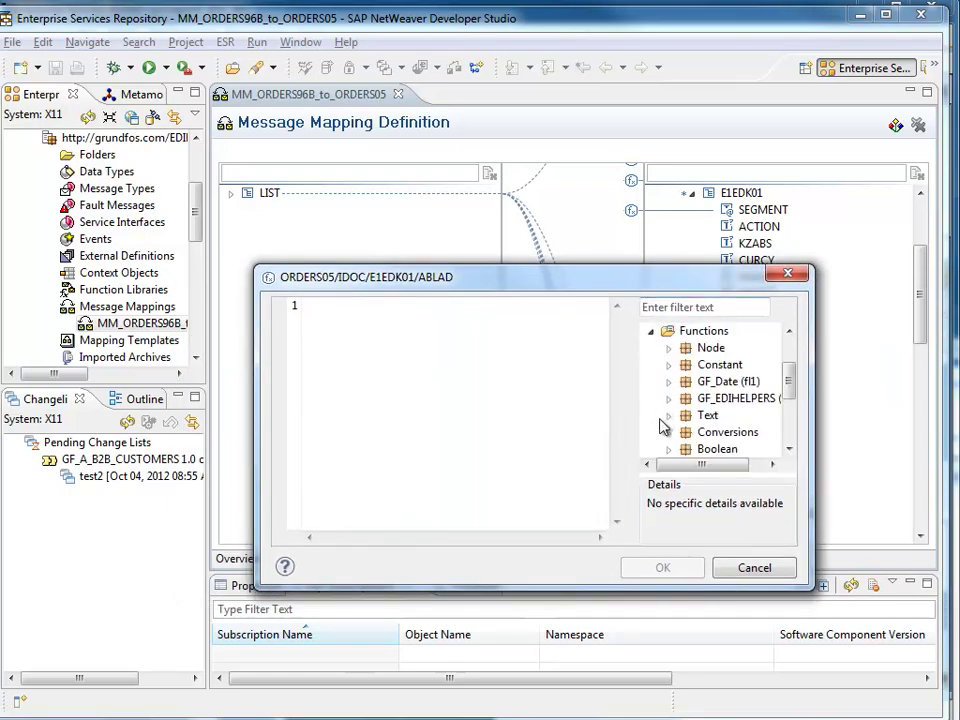
{"action": "left_click", "coordinate": [668, 416]}
{"action": "left_click_drag", "start_coordinate": [714, 364], "coordinate": [415, 393]}
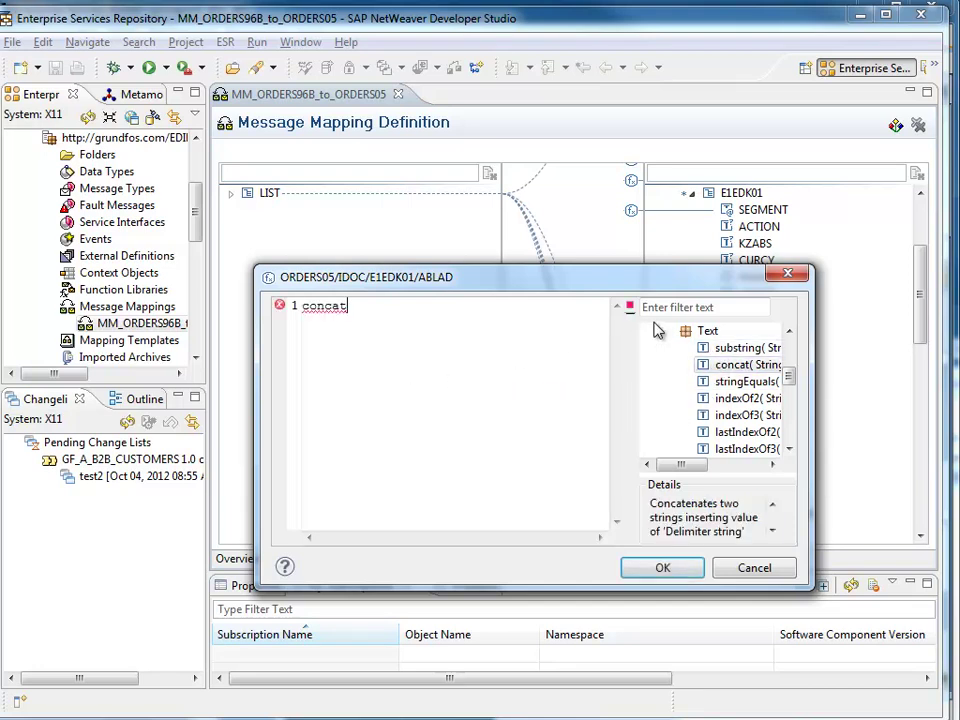
{"action": "type", "text": "("}
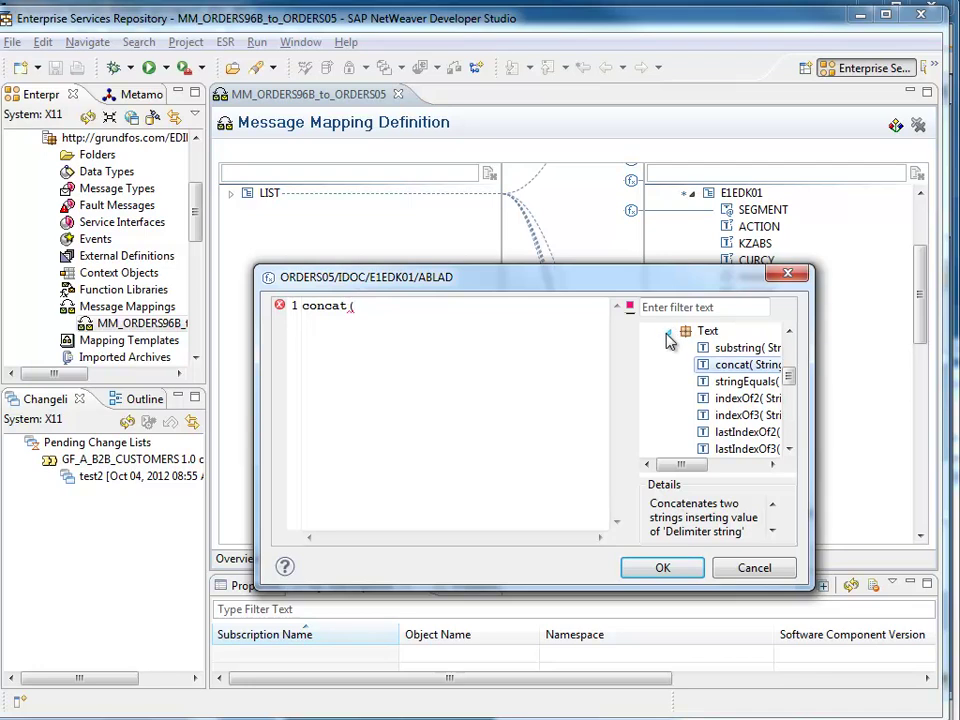
- Complete the concat call with D_0004 and D_0007 from /LIST/S_UNB/C_S002 as comma-separated arguments and a closing parenthesis
{"action": "left_click", "coordinate": [667, 333]}
{"action": "scroll", "coordinate": [670, 350], "scroll_direction": "up", "scroll_amount": 5}
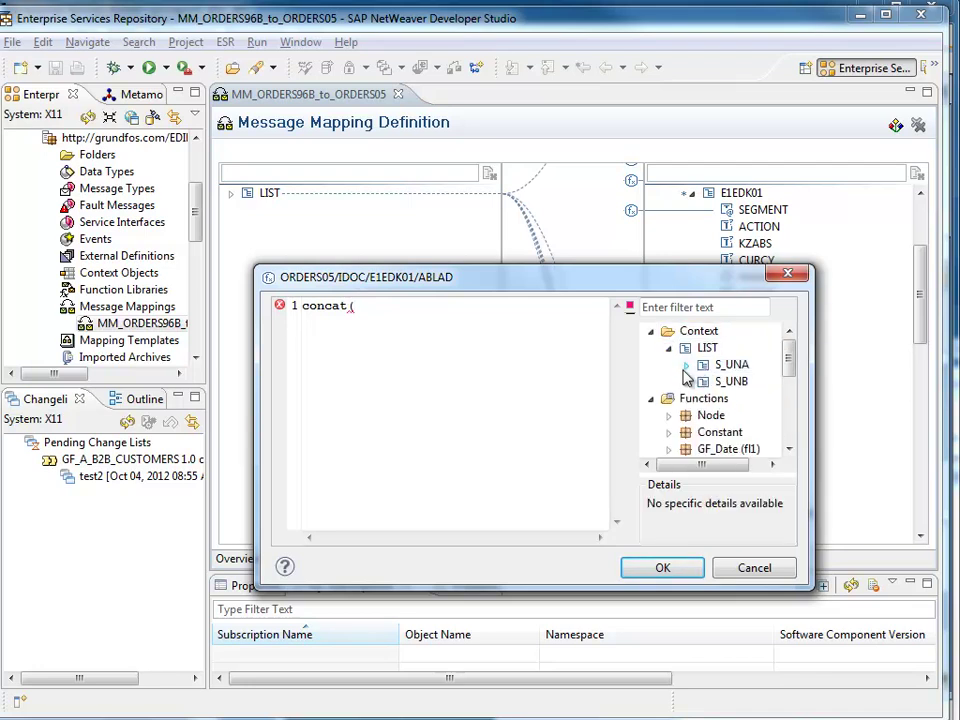
{"action": "left_click", "coordinate": [686, 365]}
{"action": "left_click", "coordinate": [686, 398]}
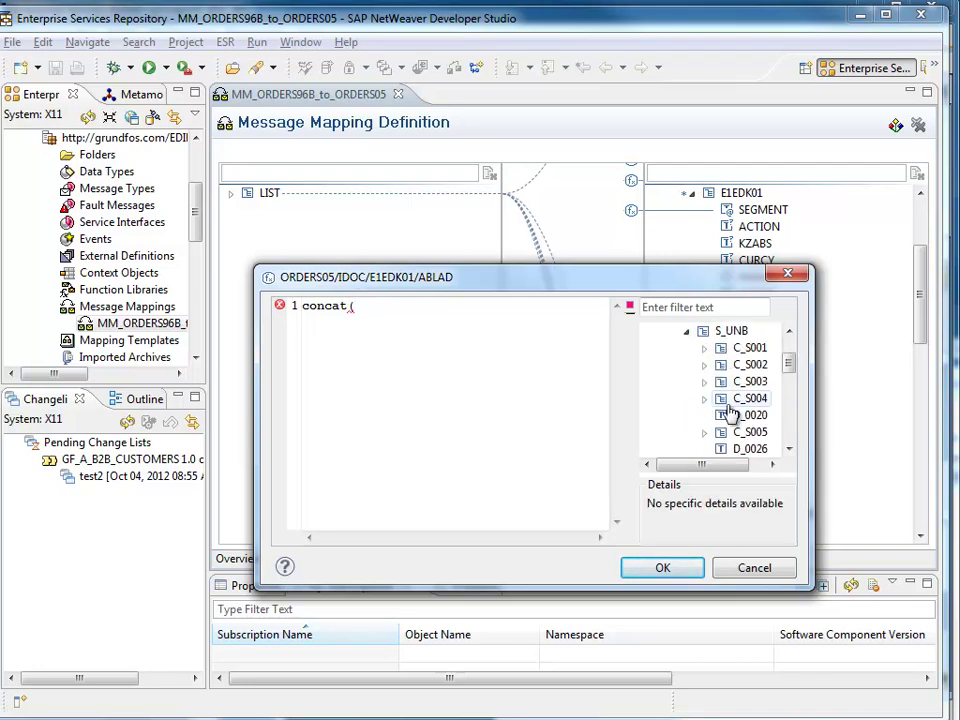
{"action": "left_click", "coordinate": [704, 364]}
{"action": "left_click_drag", "start_coordinate": [745, 383], "coordinate": [512, 328]}
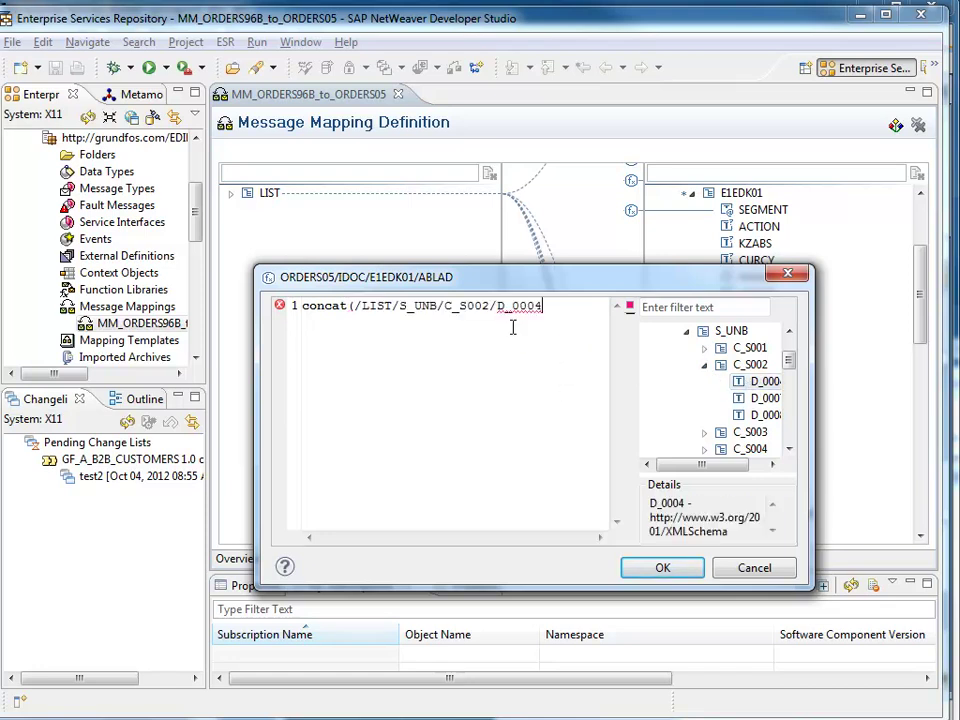
{"action": "left_click_drag", "start_coordinate": [765, 398], "coordinate": [611, 343]}
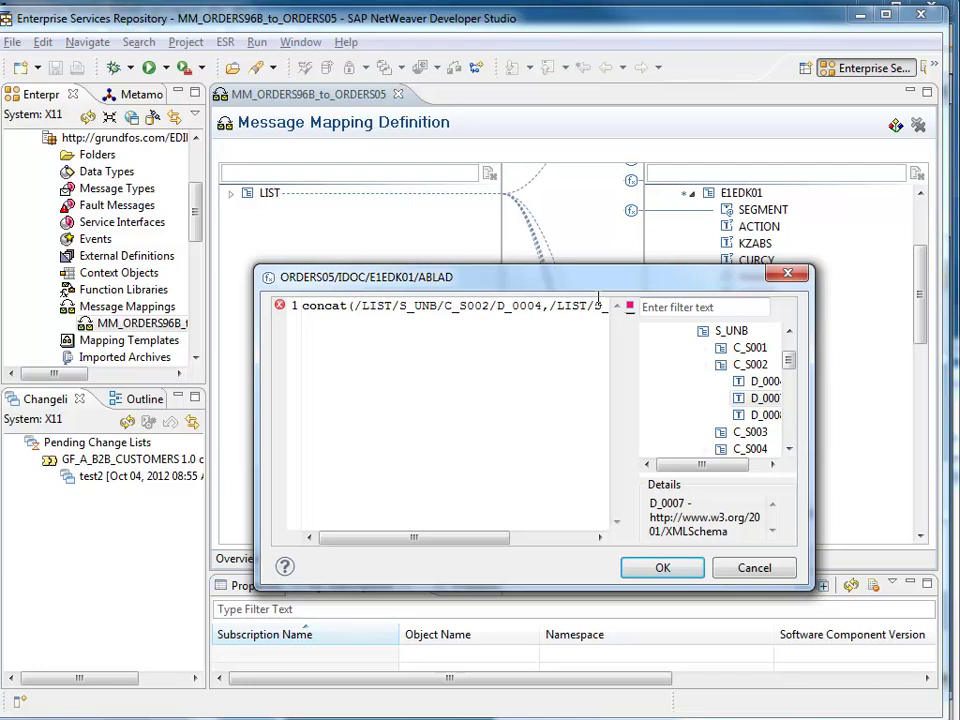
{"action": "type", "text": ")"}
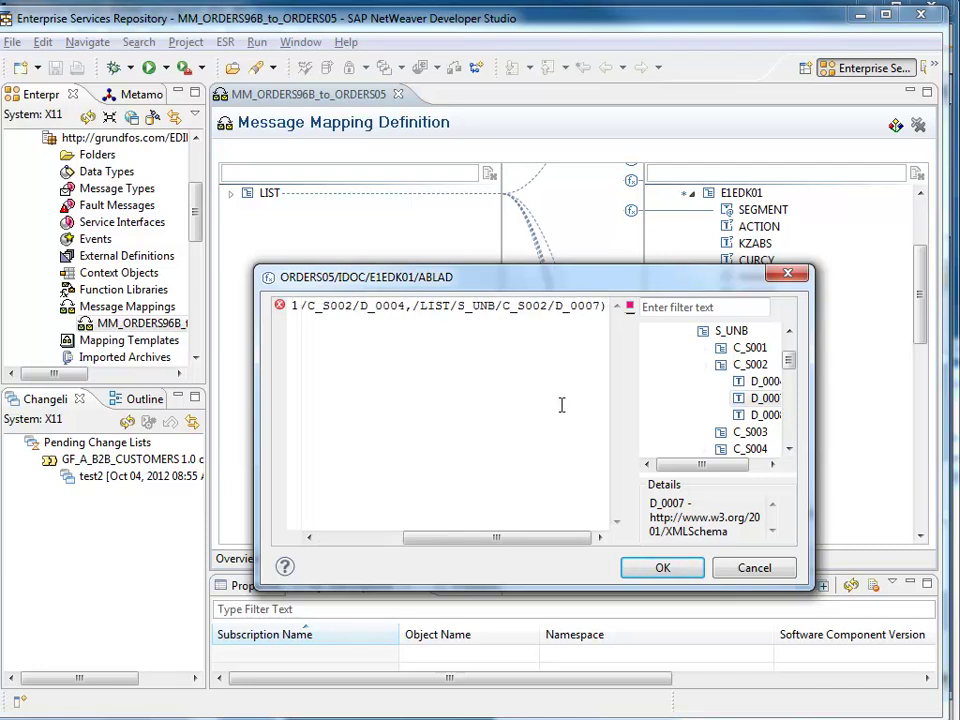
{"action": "left_click_drag", "start_coordinate": [548, 540], "coordinate": [317, 538]}
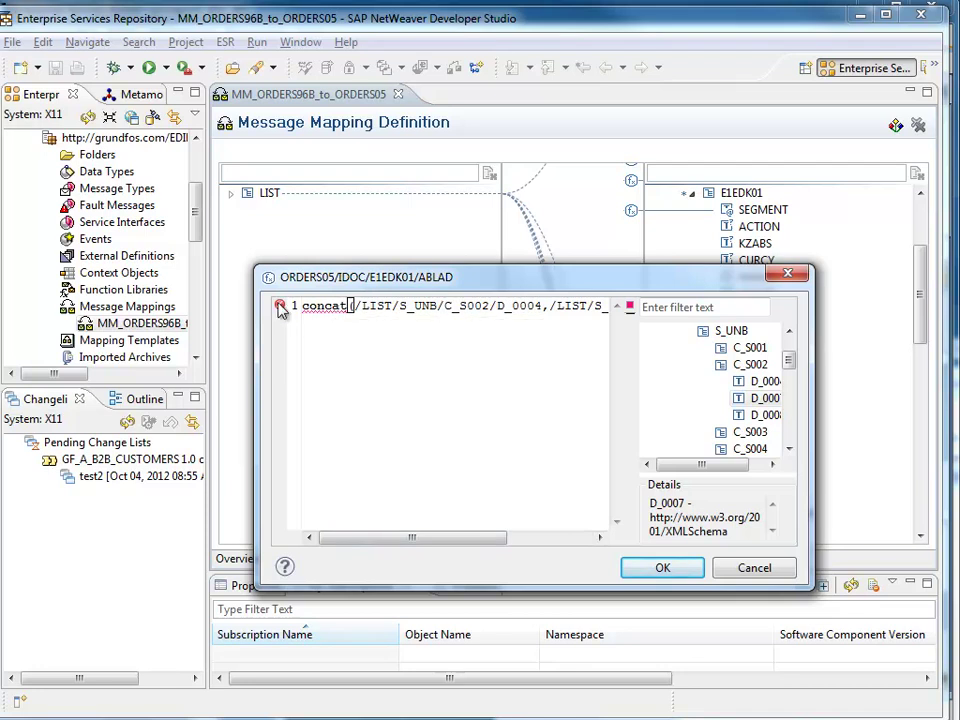
- Reduce the ABLAD expression to /LIST/S_UNB/C_S002/D_0004, accept it, and assign the change to change list test2
{"action": "mouse_move", "coordinate": [286, 308]}
{"action": "left_click_drag", "start_coordinate": [414, 540], "coordinate": [555, 541]}
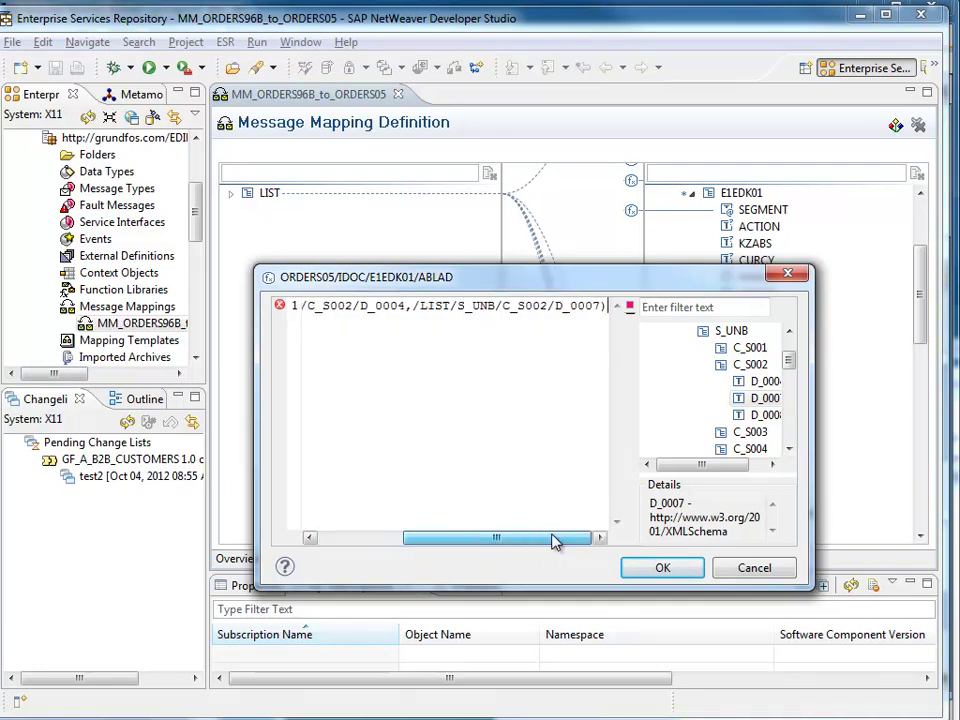
{"action": "key", "text": "Return"}
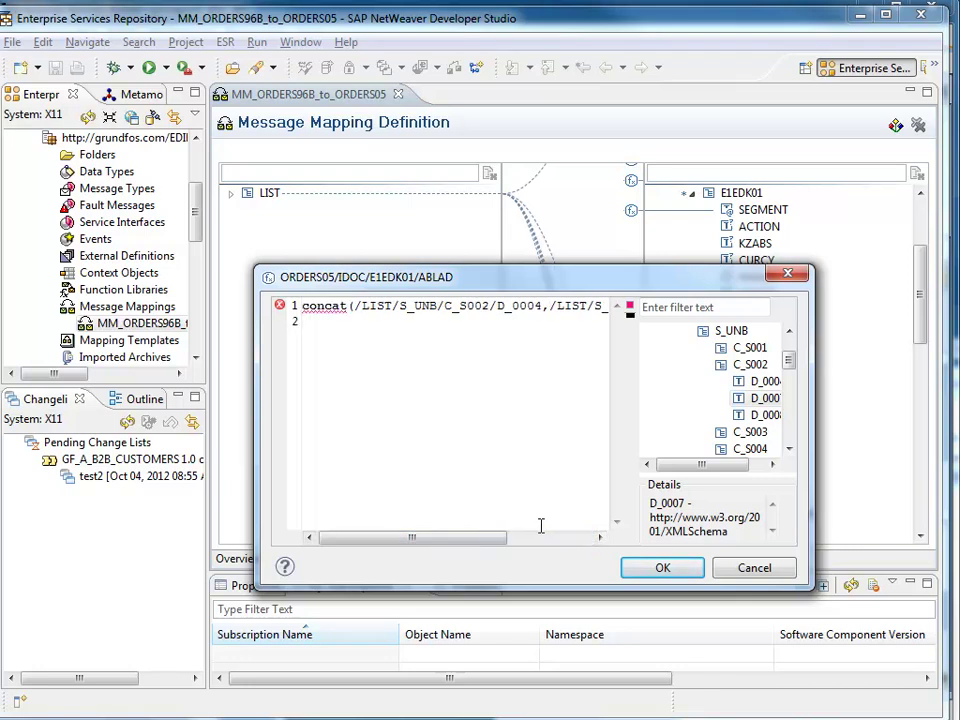
{"action": "key", "text": "BackSpace"}
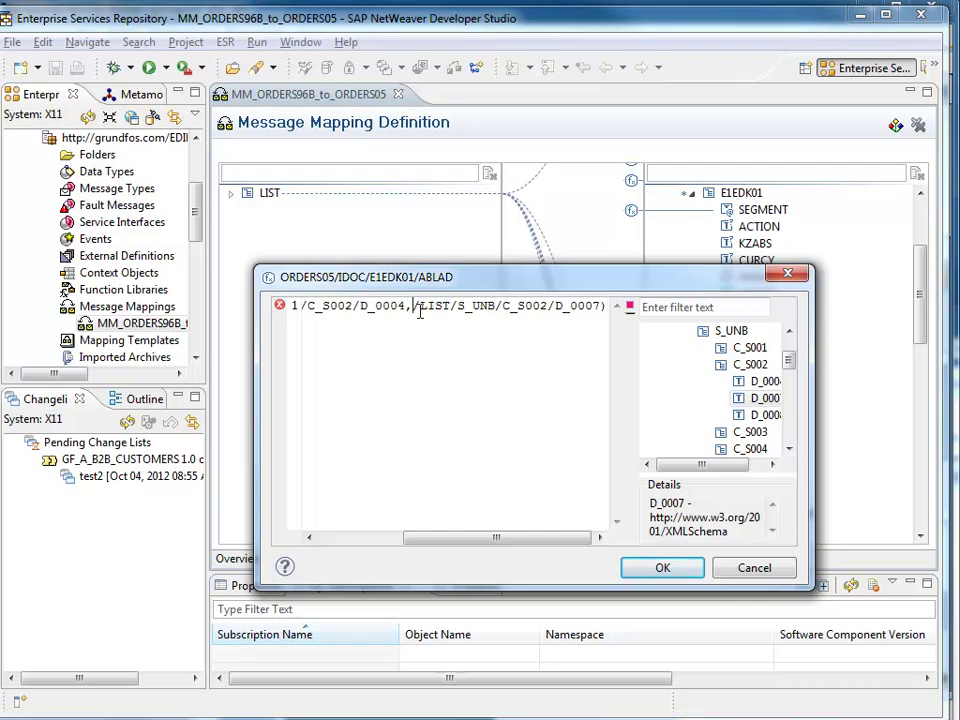
{"action": "left_click_drag", "start_coordinate": [414, 306], "coordinate": [606, 306]}
{"action": "key", "text": "BackSpace"}
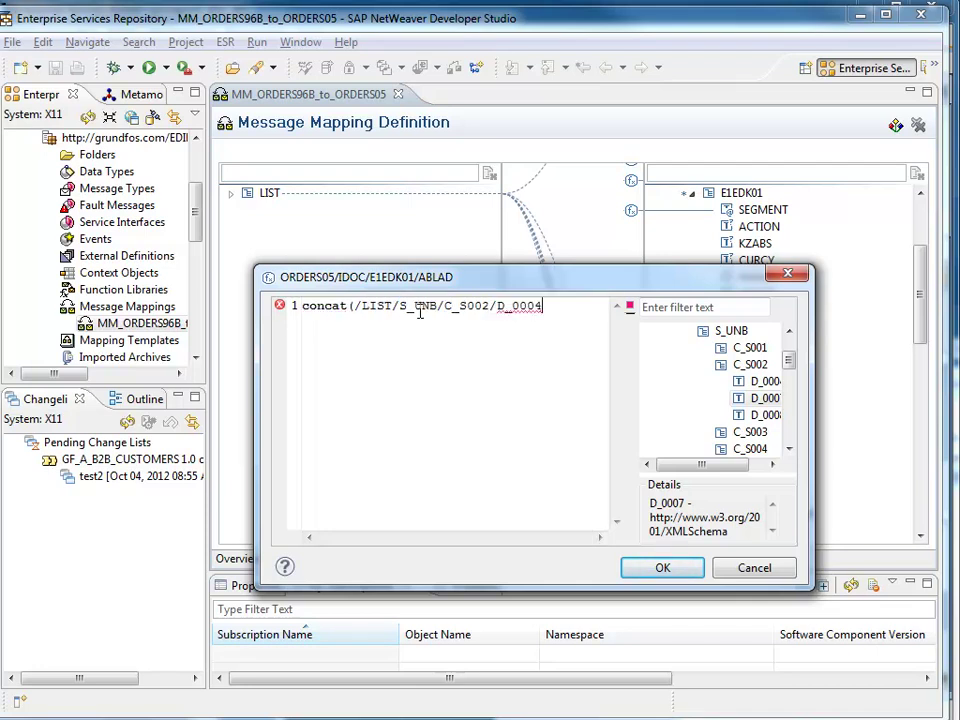
{"action": "left_click_drag", "start_coordinate": [356, 306], "coordinate": [302, 306]}
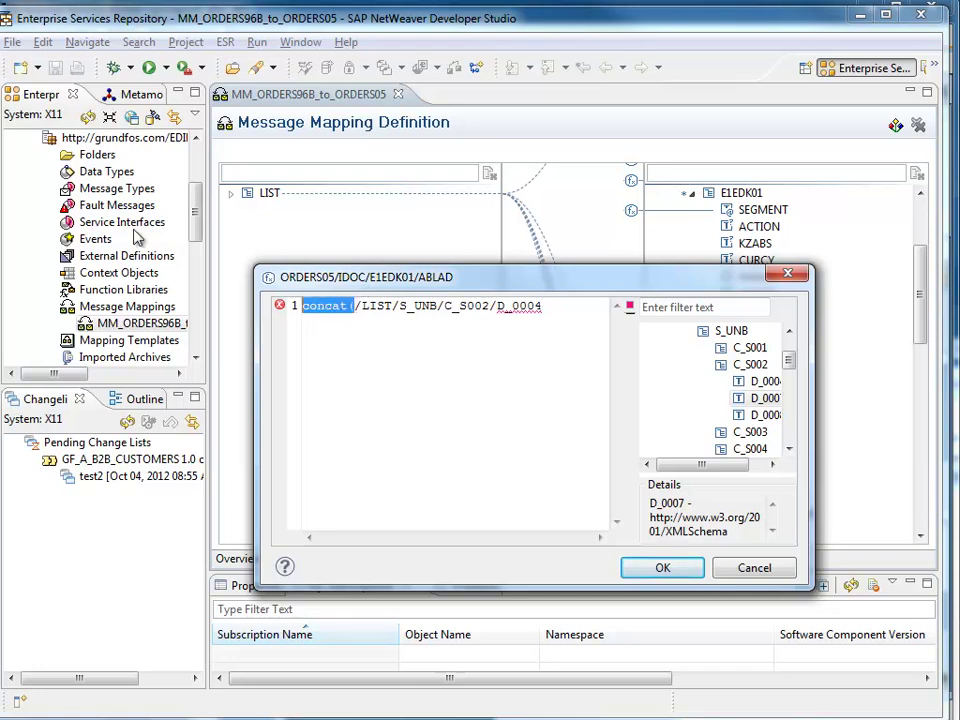
{"action": "key", "text": "BackSpace"}
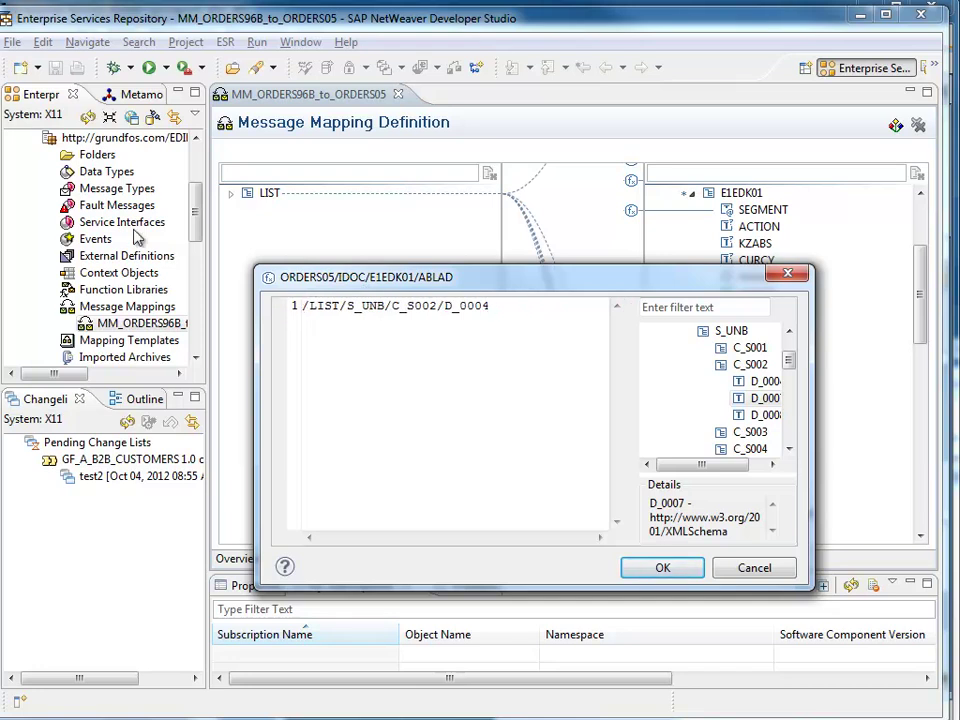
{"action": "left_click", "coordinate": [667, 566]}
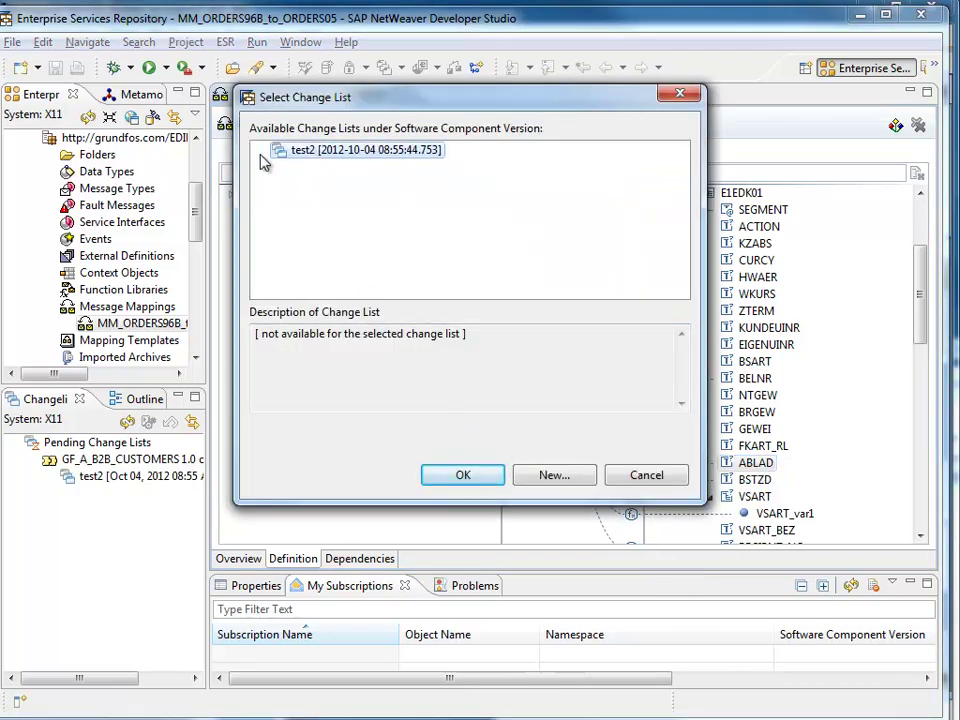
{"action": "left_click", "coordinate": [466, 494]}
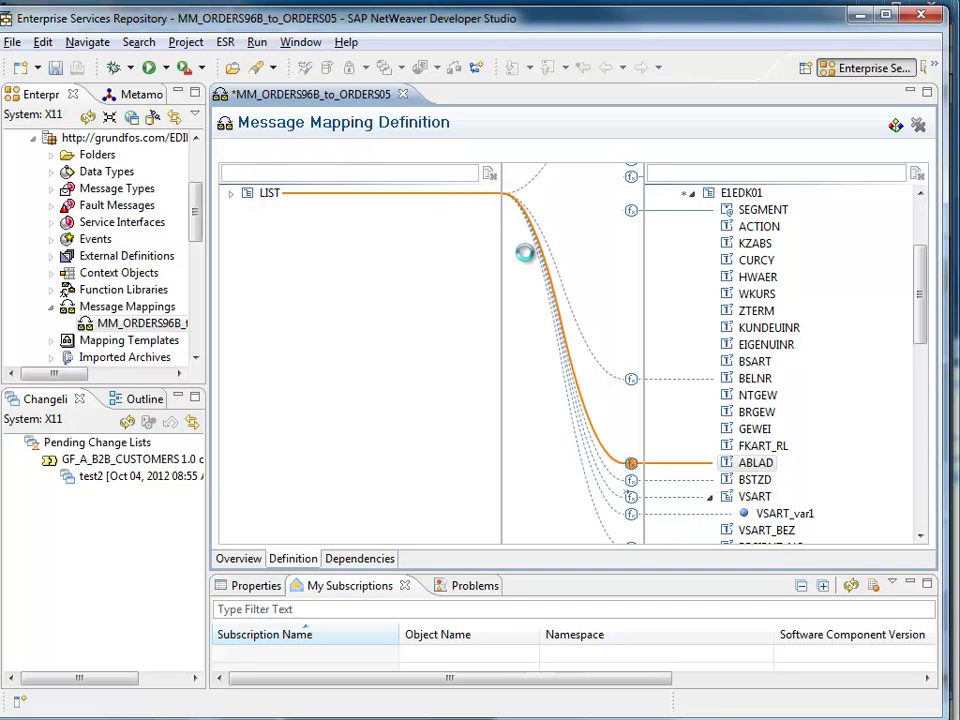
- Review the if/exists mapping expression of the VSART field under E1EDK01 and close it unchanged
{"action": "left_click", "coordinate": [630, 484]}
{"action": "double_click", "coordinate": [632, 501]}
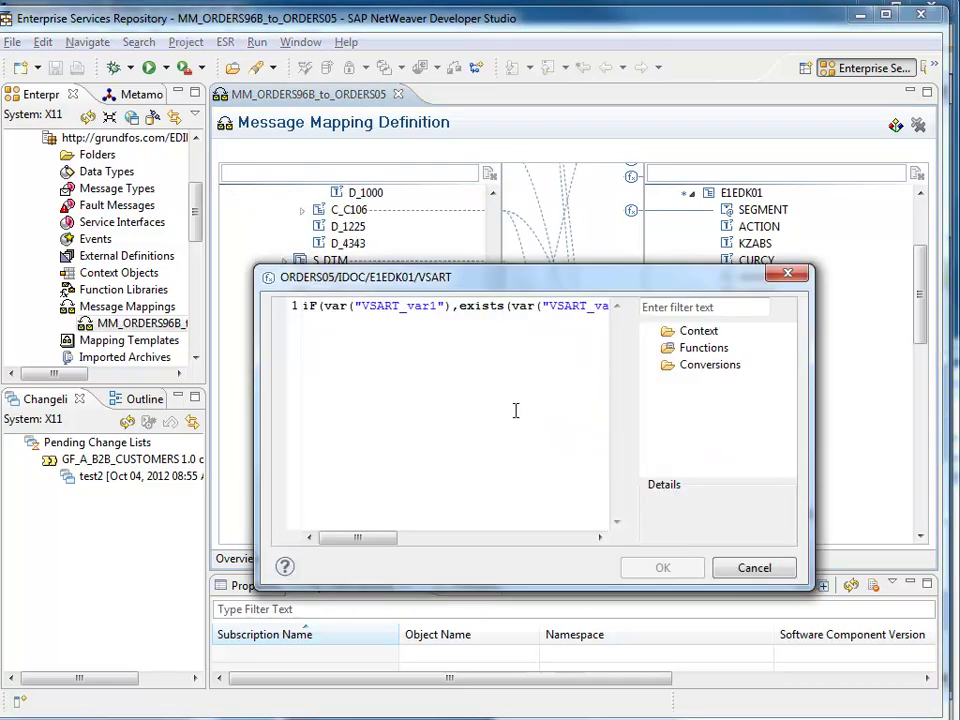
{"action": "mouse_move", "coordinate": [381, 540]}
{"action": "left_mouse_down"}
{"action": "mouse_move", "coordinate": [525, 551]}
{"action": "mouse_move", "coordinate": [367, 551]}
{"action": "left_mouse_up"}
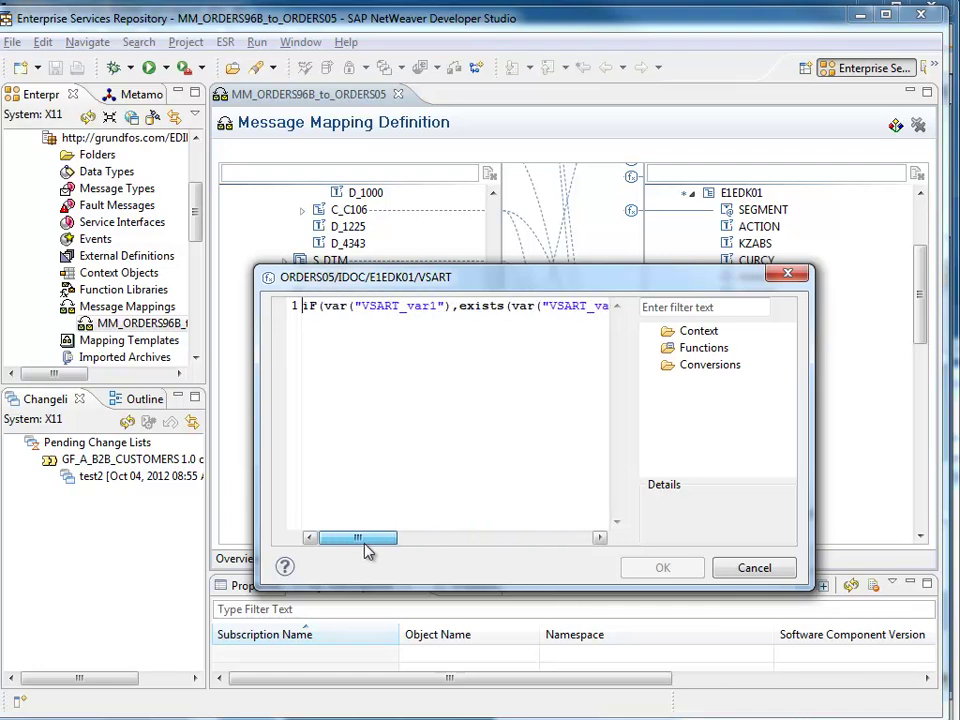
{"action": "left_click", "coordinate": [760, 569]}
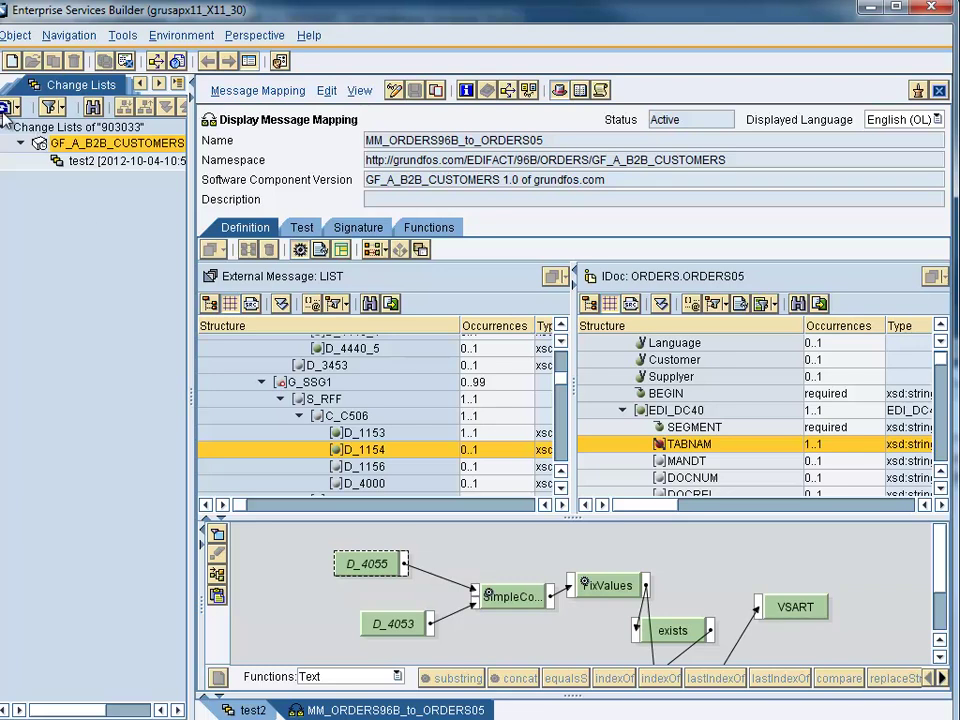
- Switch to Enterprise Services Builder and create a change list named te1 for the GF_A_B2B_CUSTOMERS software component version
{"action": "left_click", "coordinate": [68, 163]}
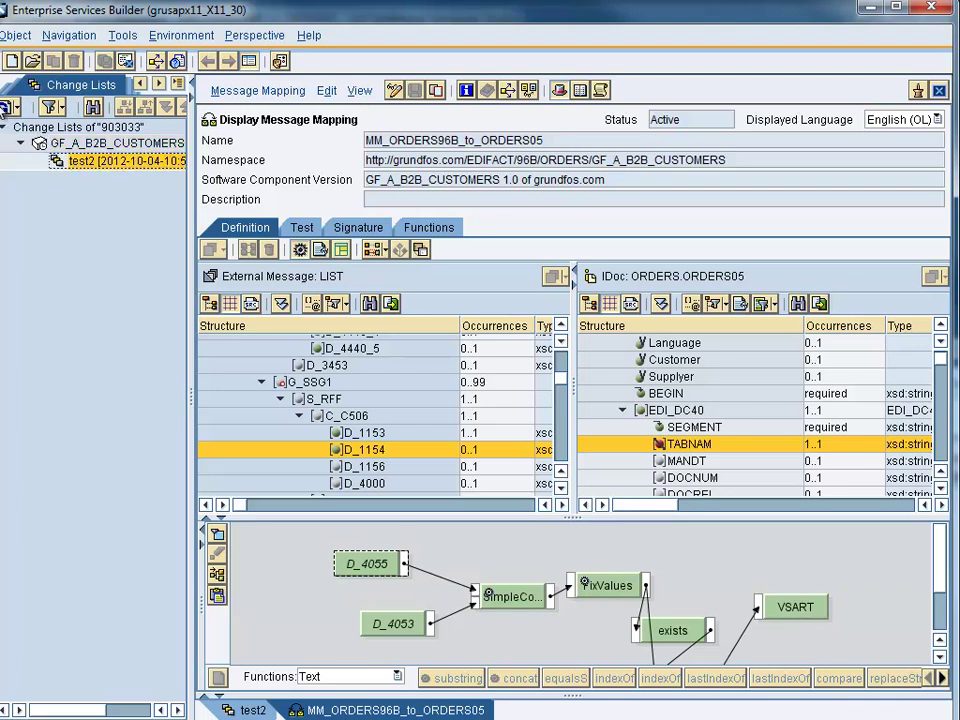
{"action": "left_click", "coordinate": [80, 143]}
{"action": "right_click", "coordinate": [77, 155]}
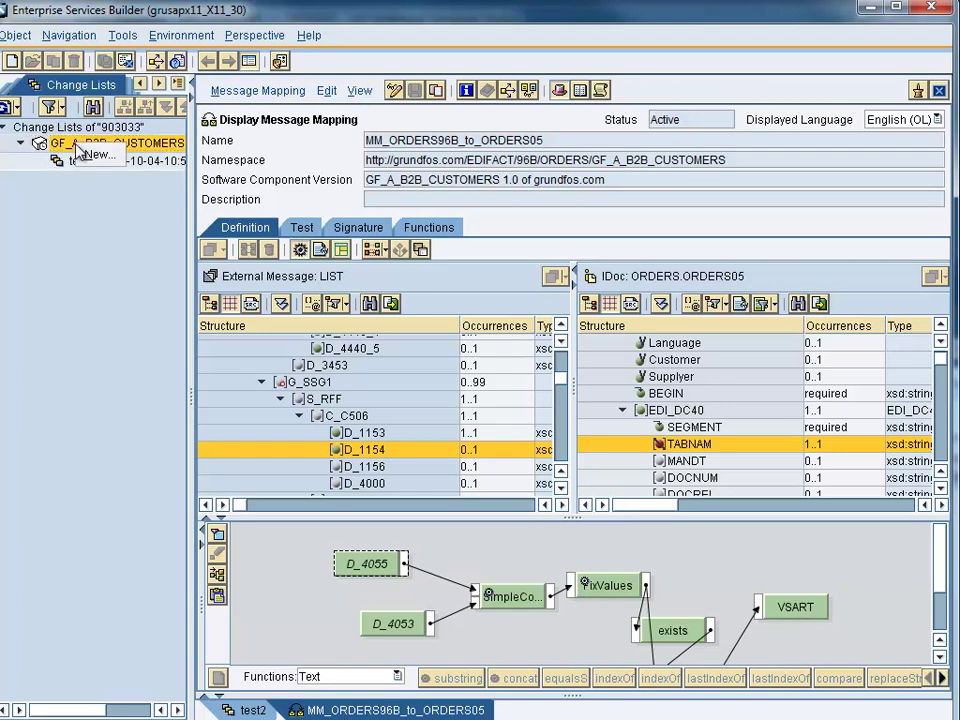
{"action": "left_click", "coordinate": [92, 170]}
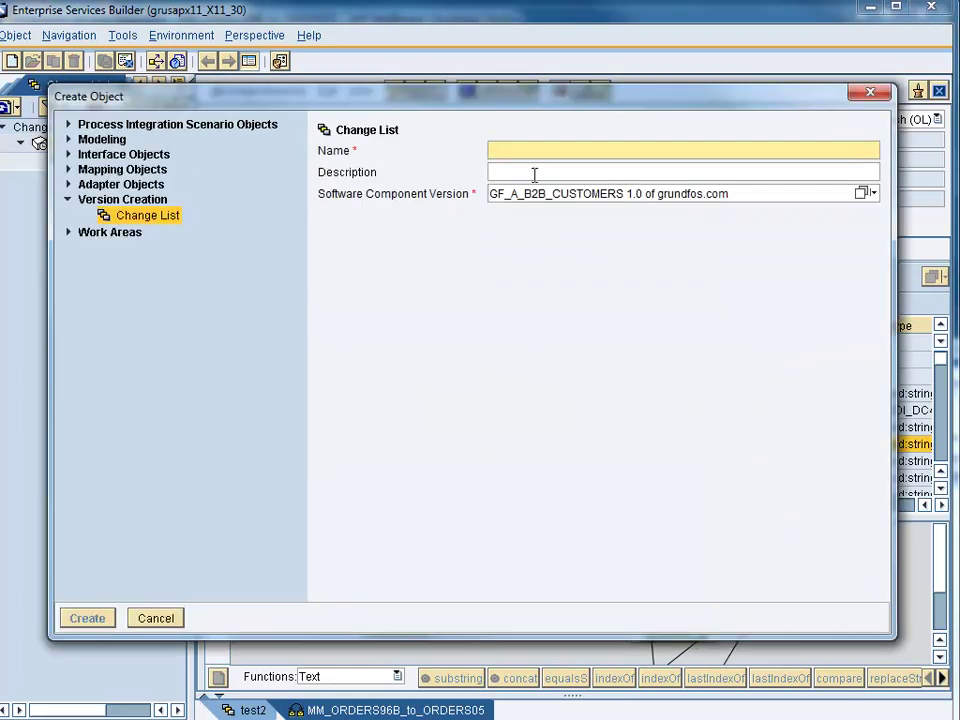
{"action": "type", "text": "te1"}
{"action": "left_click", "coordinate": [87, 618]}
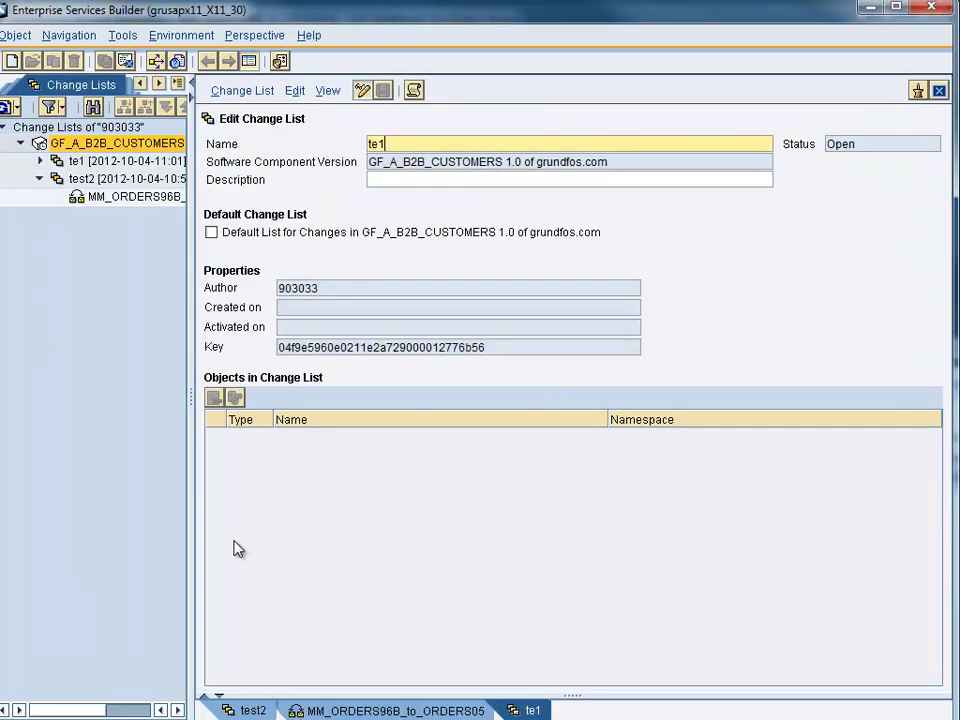
- Close the displayed MM_ORDERS96B_to_ORDERS05 mapping and reopen it from change list test2
{"action": "double_click", "coordinate": [110, 196]}
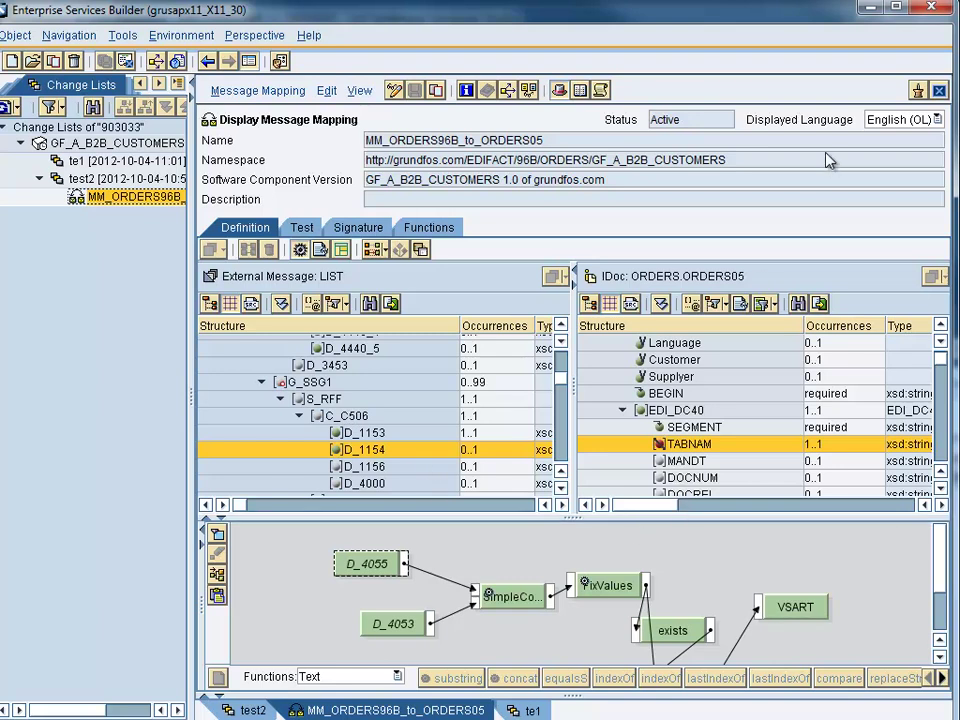
{"action": "left_click", "coordinate": [940, 91]}
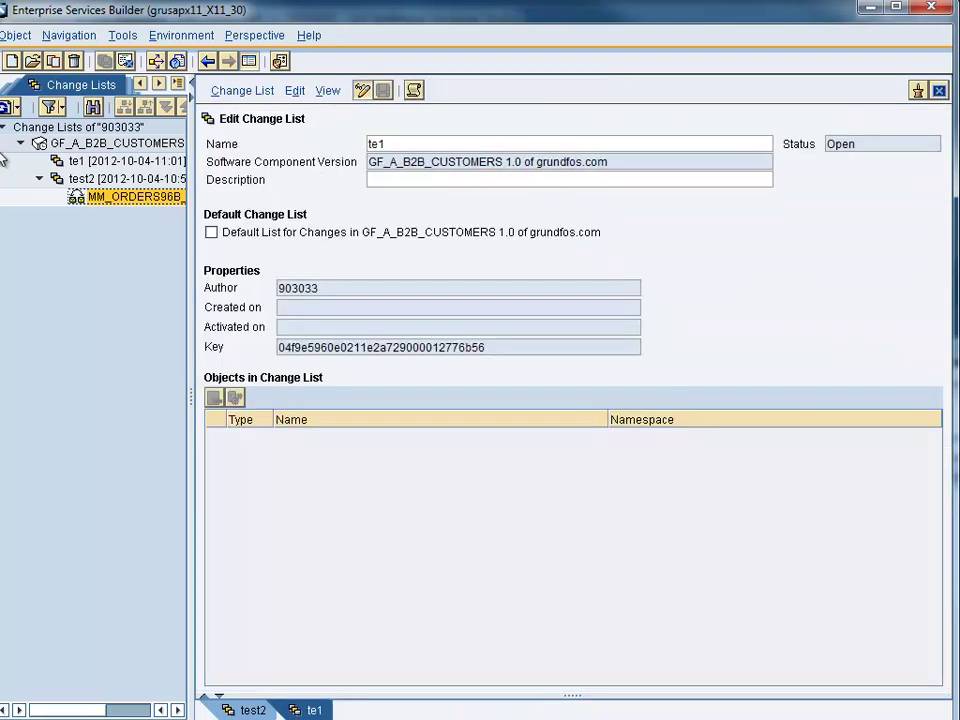
{"action": "double_click", "coordinate": [115, 198]}
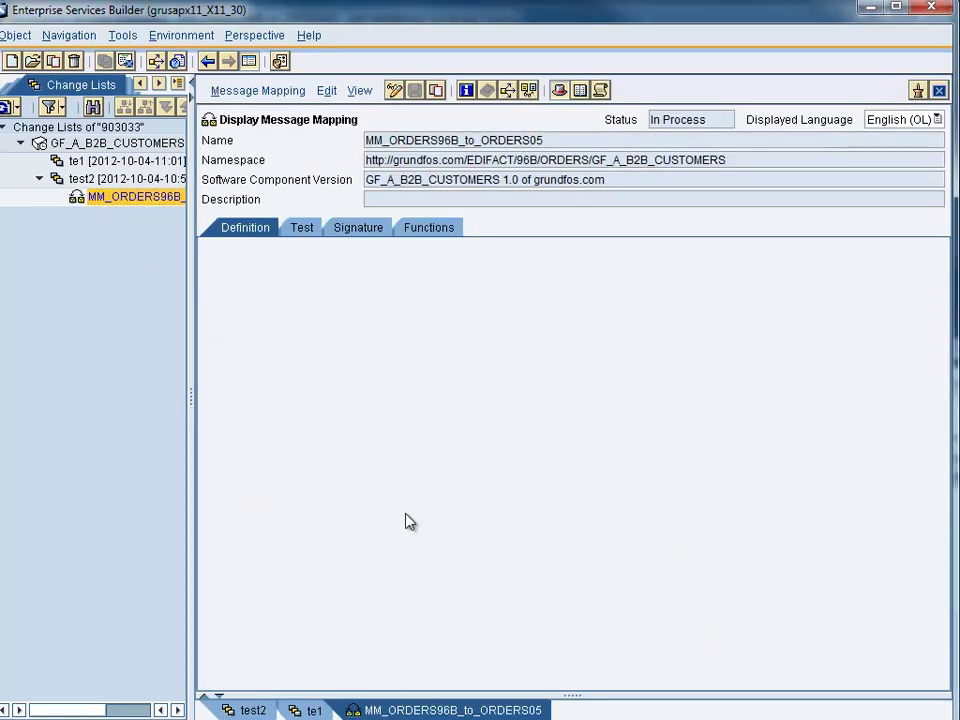
- Collapse EDI_DC40, expand E1EDK01 in the ORDERS05 target structure, and display the graphical mapping of VSART
{"action": "scroll", "coordinate": [612, 402], "scroll_direction": "down", "scroll_amount": 3}
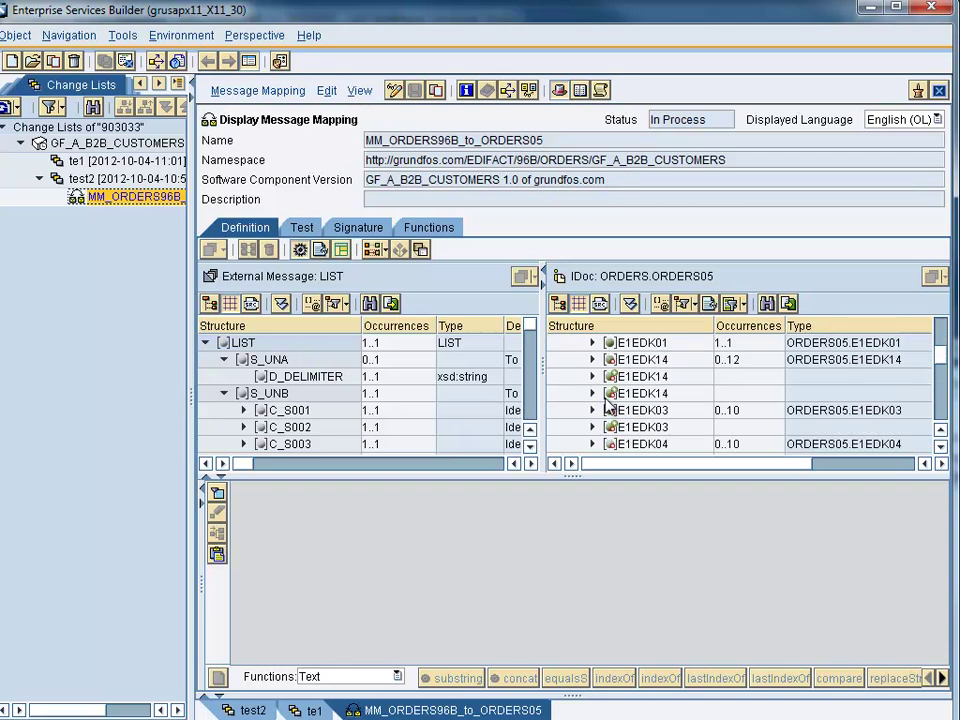
{"action": "scroll", "coordinate": [608, 406], "scroll_direction": "up", "scroll_amount": 3}
{"action": "left_click", "coordinate": [592, 374]}
{"action": "left_click", "coordinate": [630, 409]}
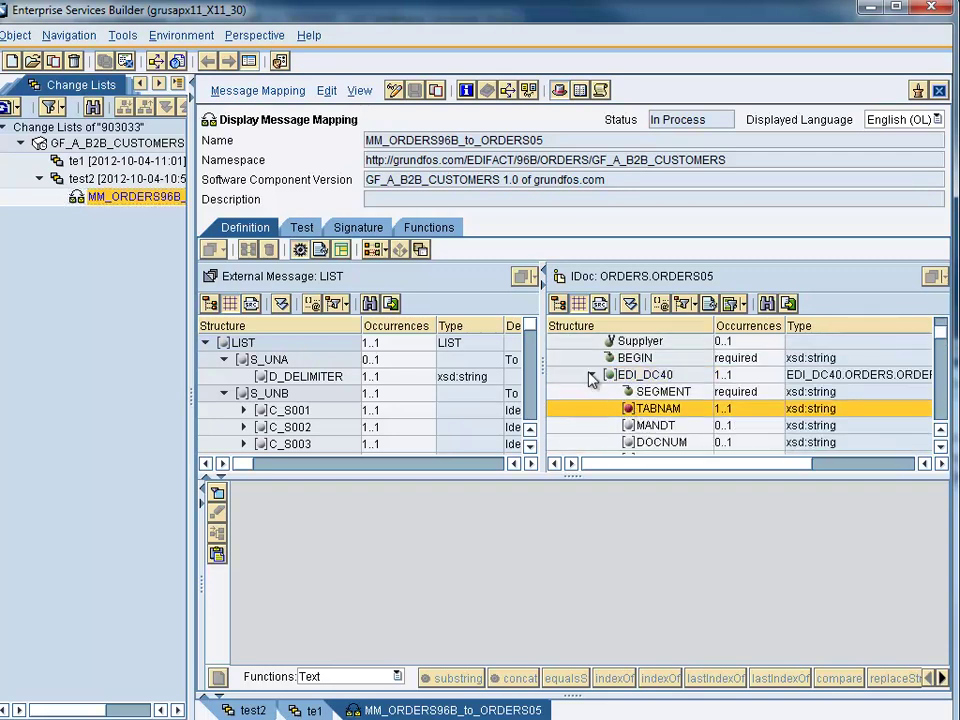
{"action": "left_click", "coordinate": [592, 376]}
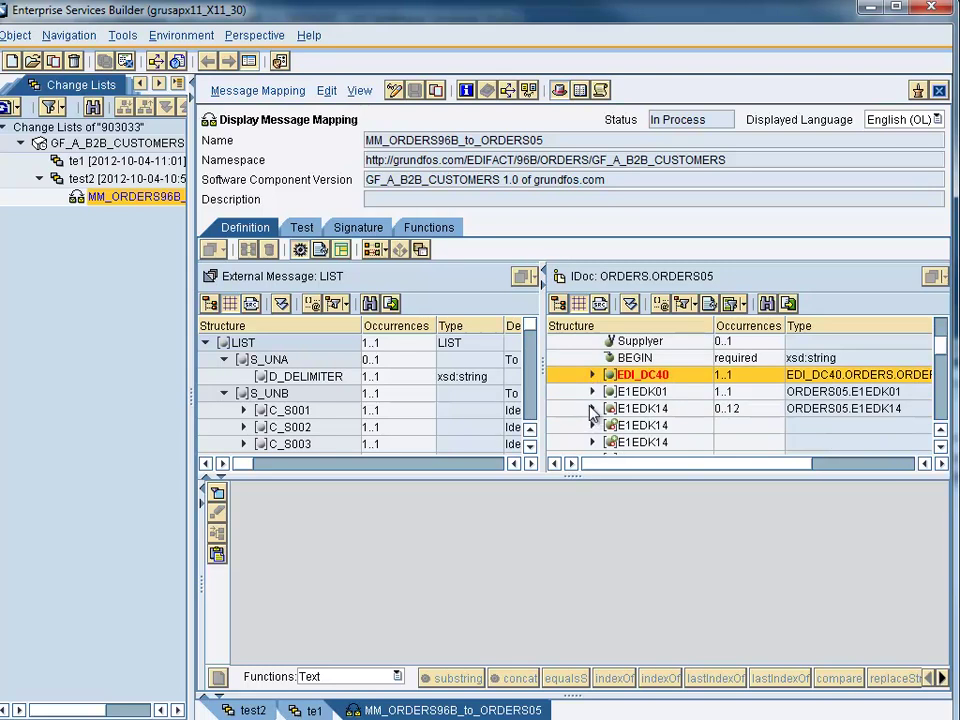
{"action": "left_click", "coordinate": [593, 392]}
{"action": "scroll", "coordinate": [640, 420], "scroll_direction": "down", "scroll_amount": 5}
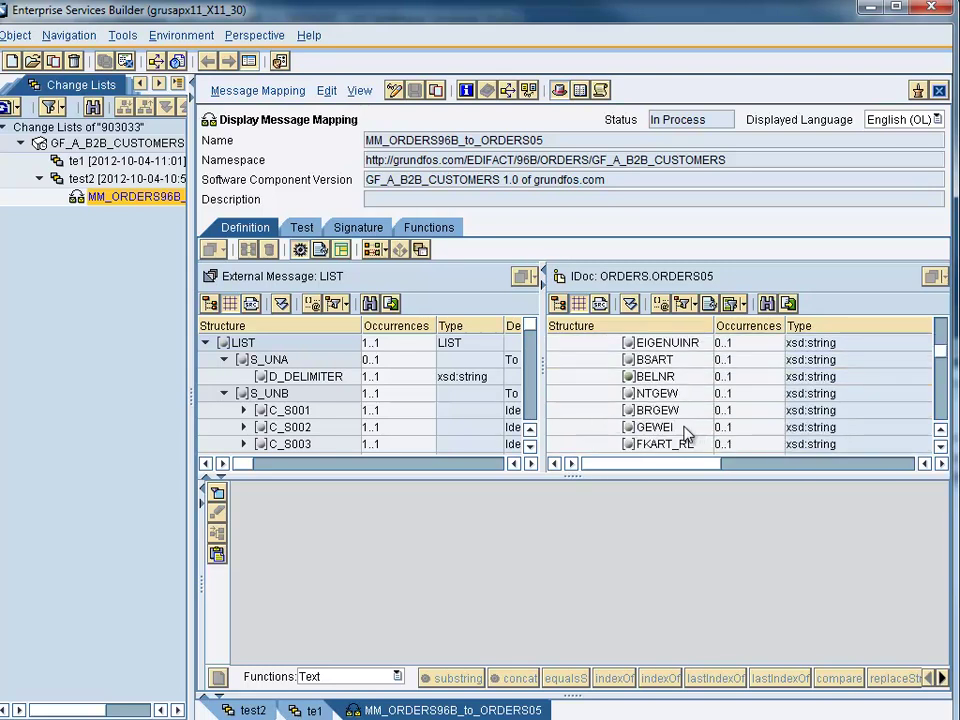
{"action": "scroll", "coordinate": [678, 430], "scroll_direction": "down", "scroll_amount": 1}
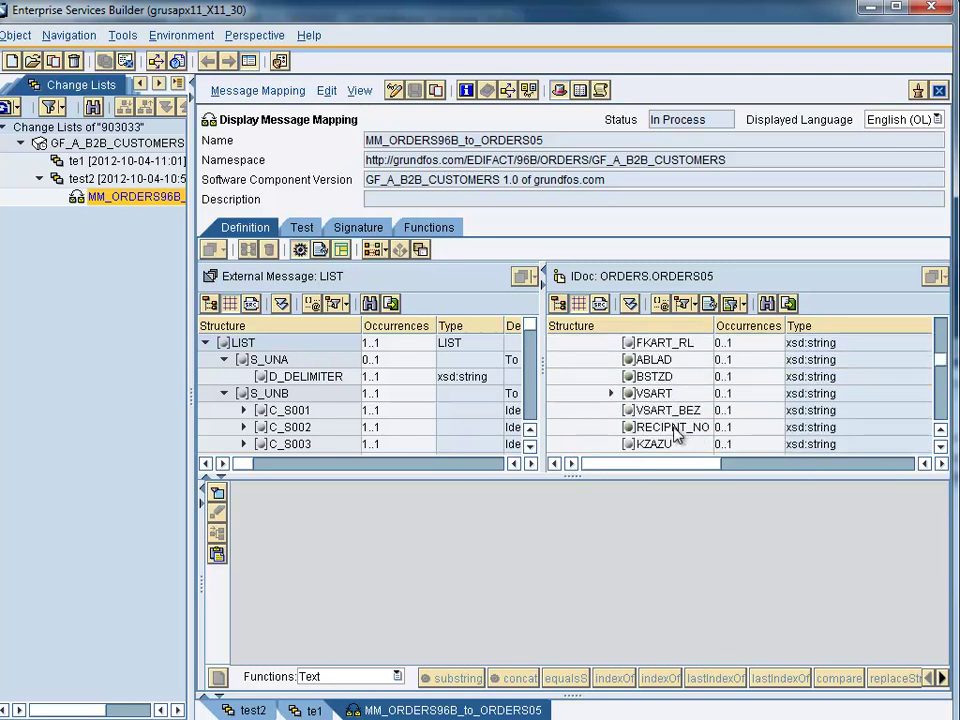
{"action": "left_click", "coordinate": [660, 395]}
- Check the context settings of the source fields D_4055 and D_4053 in the VSART mapping
{"action": "left_click", "coordinate": [308, 518]}
{"action": "right_click", "coordinate": [308, 518]}
{"action": "mouse_move", "coordinate": [347, 605]}
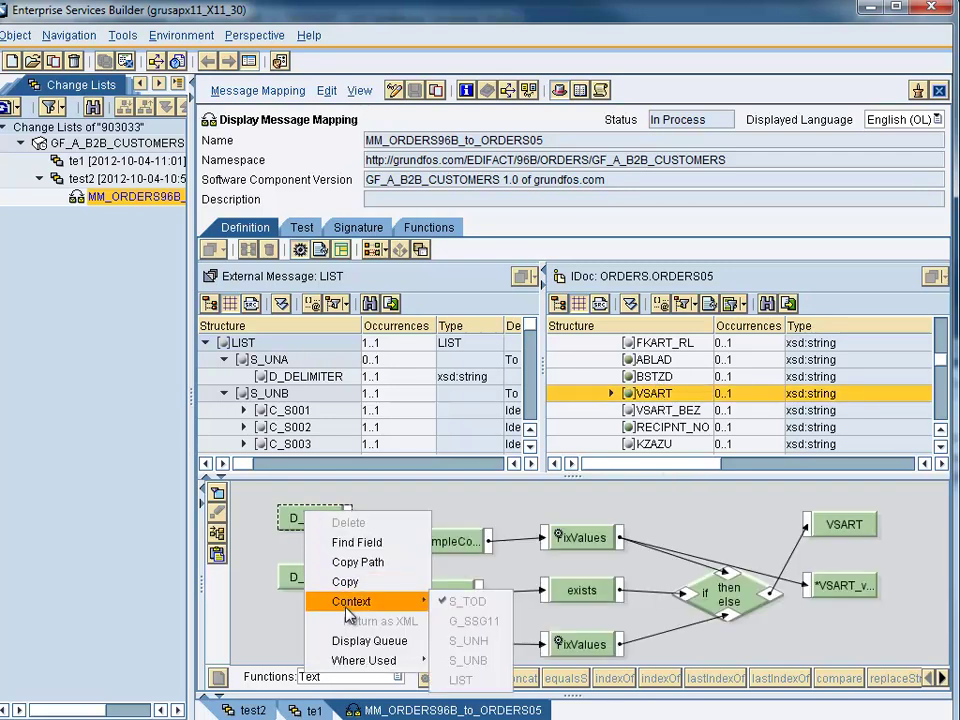
{"action": "right_click", "coordinate": [287, 581]}
{"action": "mouse_move", "coordinate": [376, 668]}
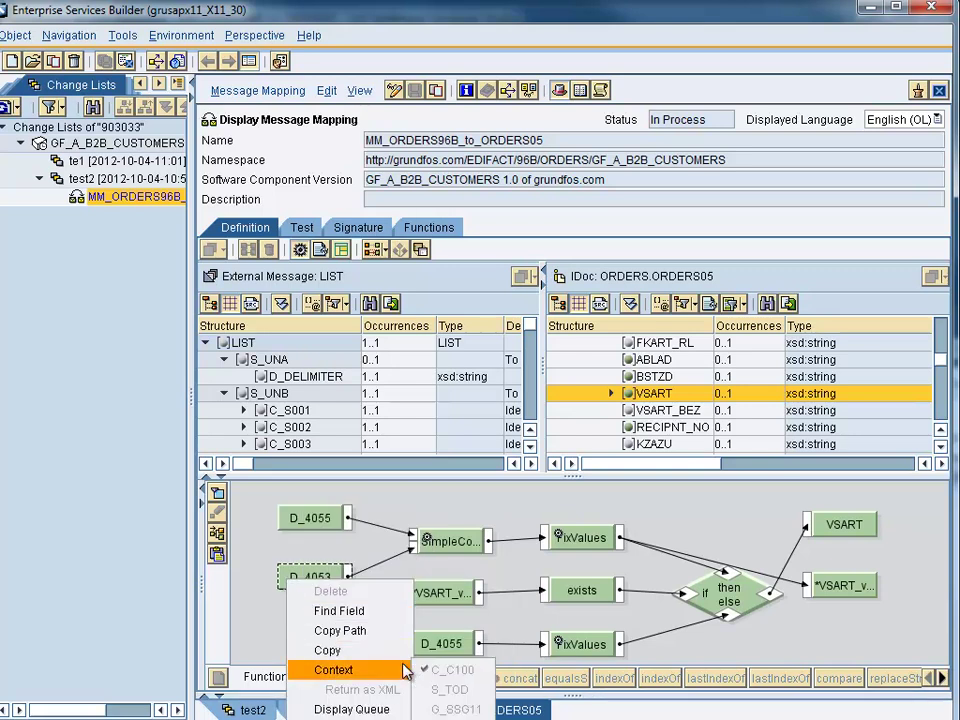